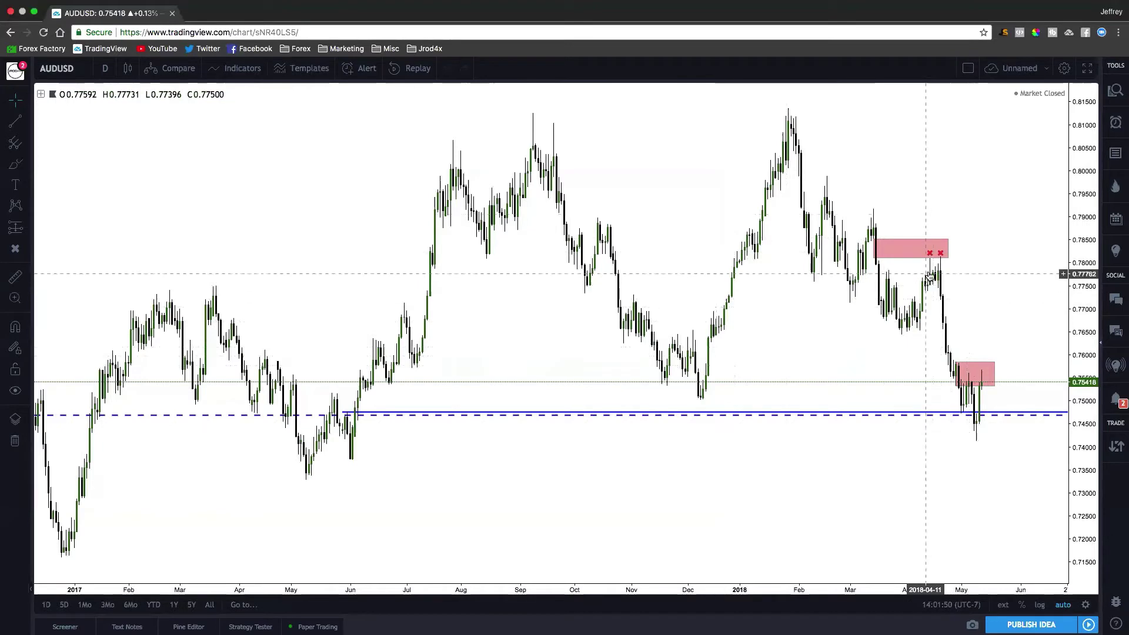
Zoom the AUDUSD daily chart out so its history reaches back to mid-2016
{"action": "left_click", "coordinate": [943, 261]}
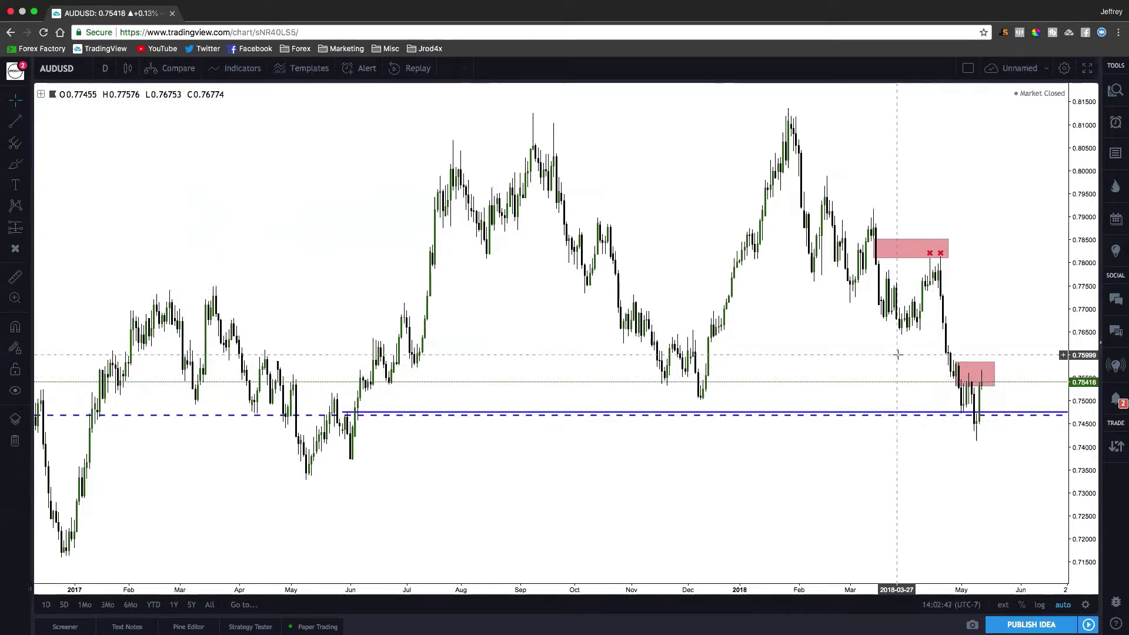
{"action": "scroll", "coordinate": [685, 314], "scroll_direction": "down", "scroll_amount": 3}
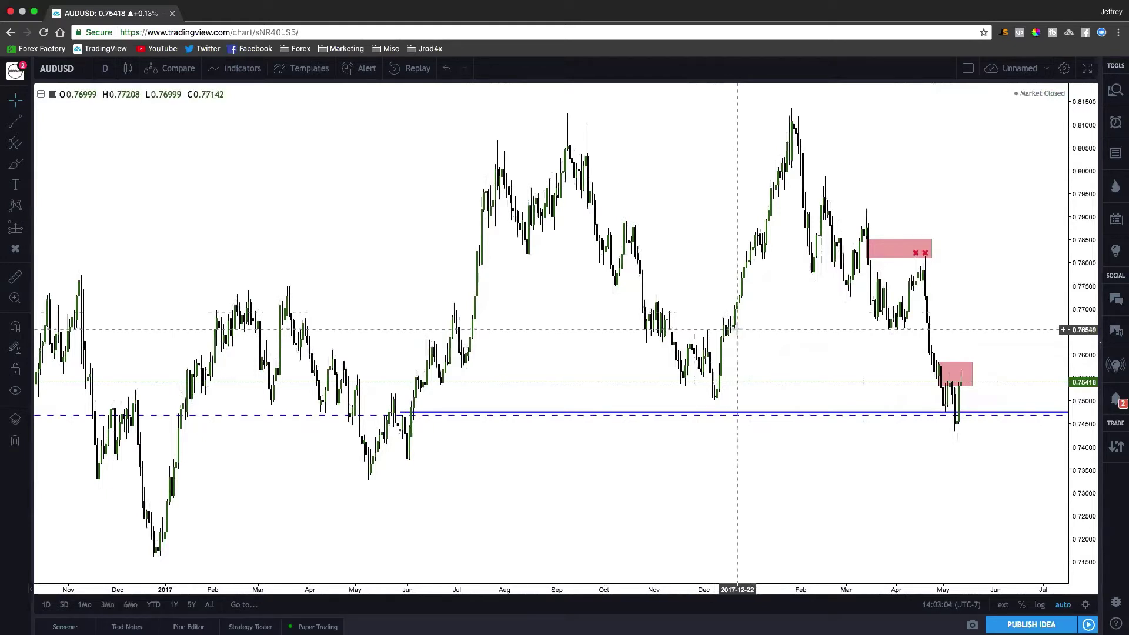
{"action": "scroll", "coordinate": [751, 338], "scroll_direction": "down", "scroll_amount": 1}
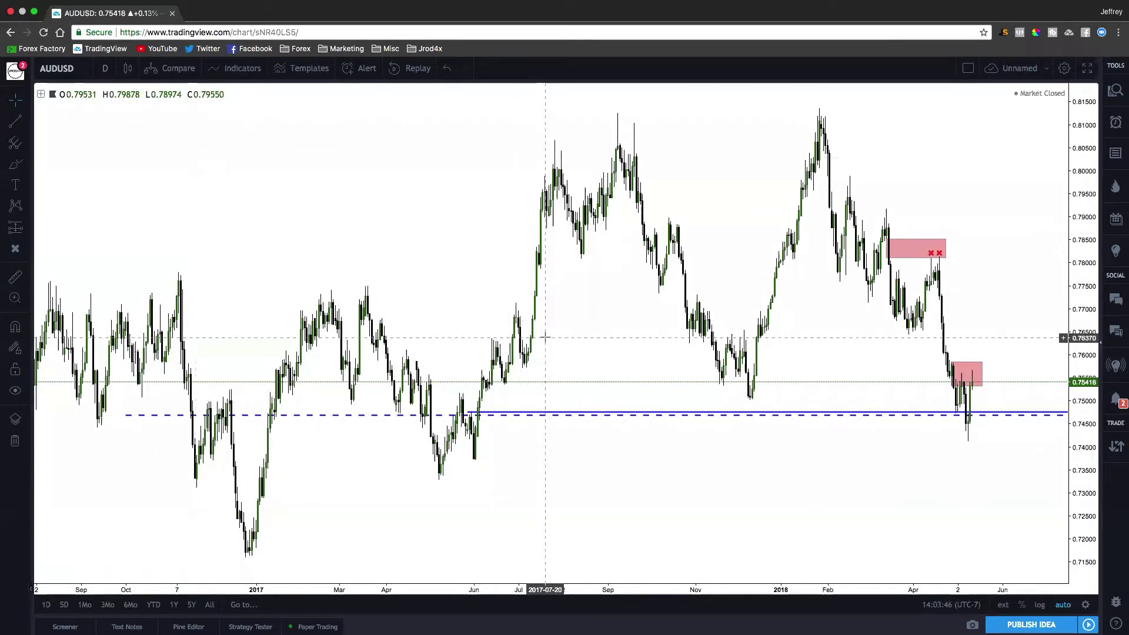
Adjust the zoom until February 2017 through July 2018 fills the chart
{"action": "scroll", "coordinate": [599, 339], "scroll_direction": "down", "scroll_amount": 5}
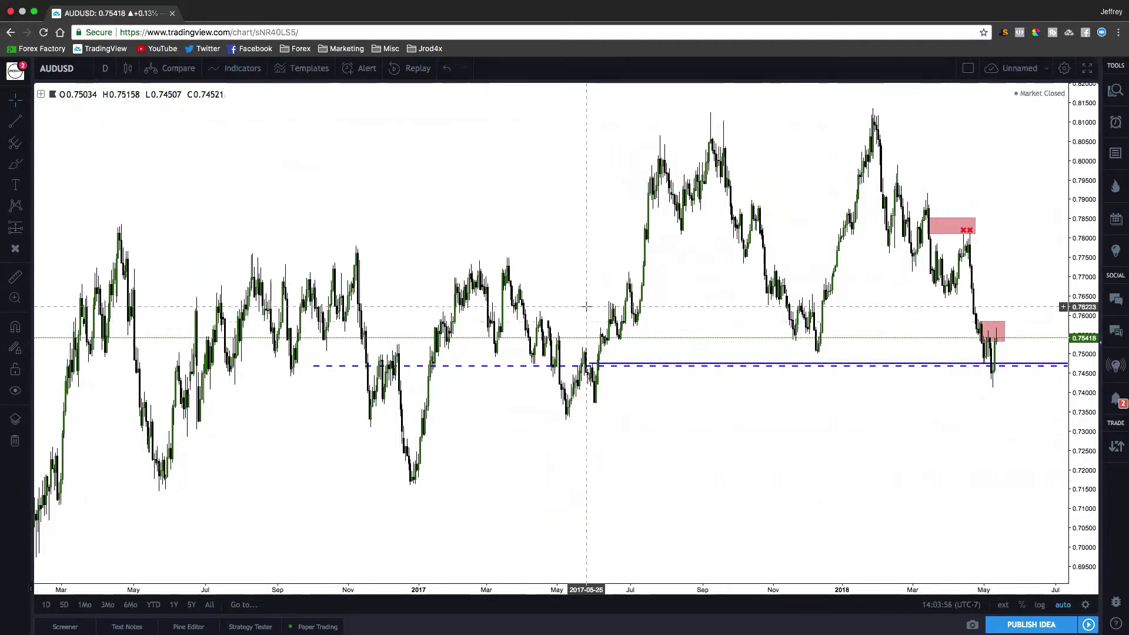
{"action": "scroll", "coordinate": [587, 308], "scroll_direction": "up", "scroll_amount": 2}
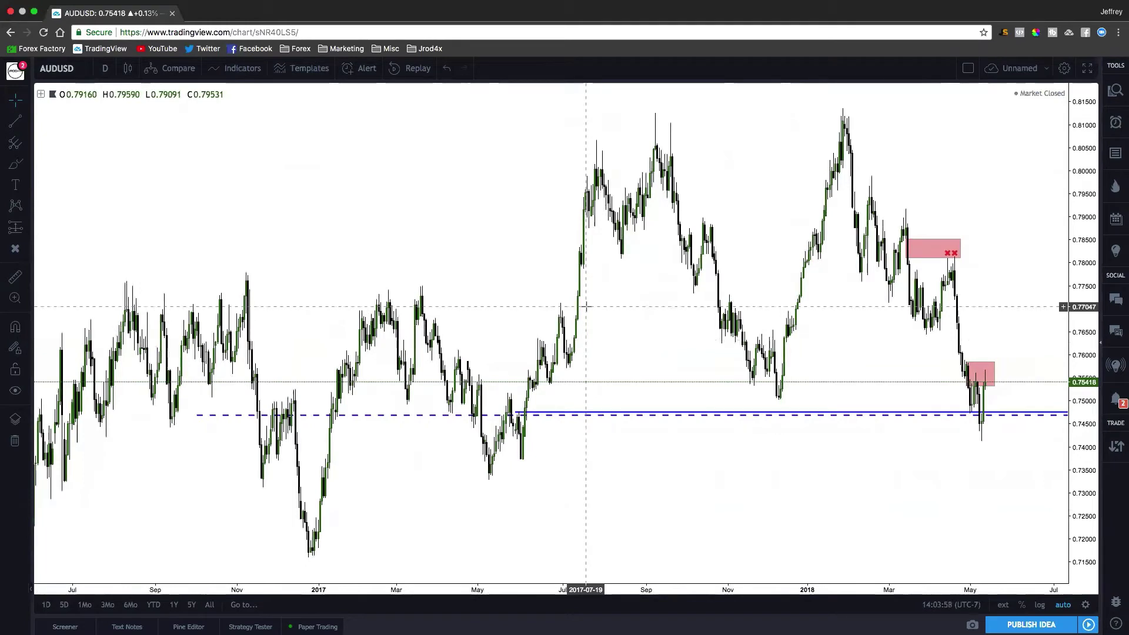
{"action": "scroll", "coordinate": [586, 307], "scroll_direction": "up", "scroll_amount": 1}
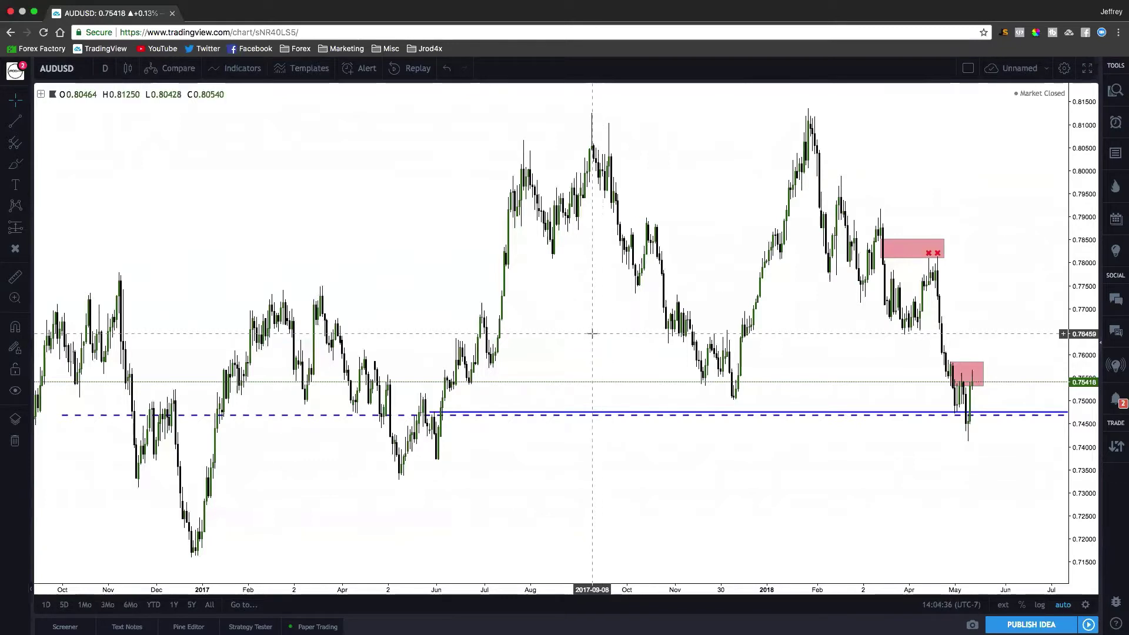
{"action": "scroll", "coordinate": [611, 329], "scroll_direction": "down", "scroll_amount": 1}
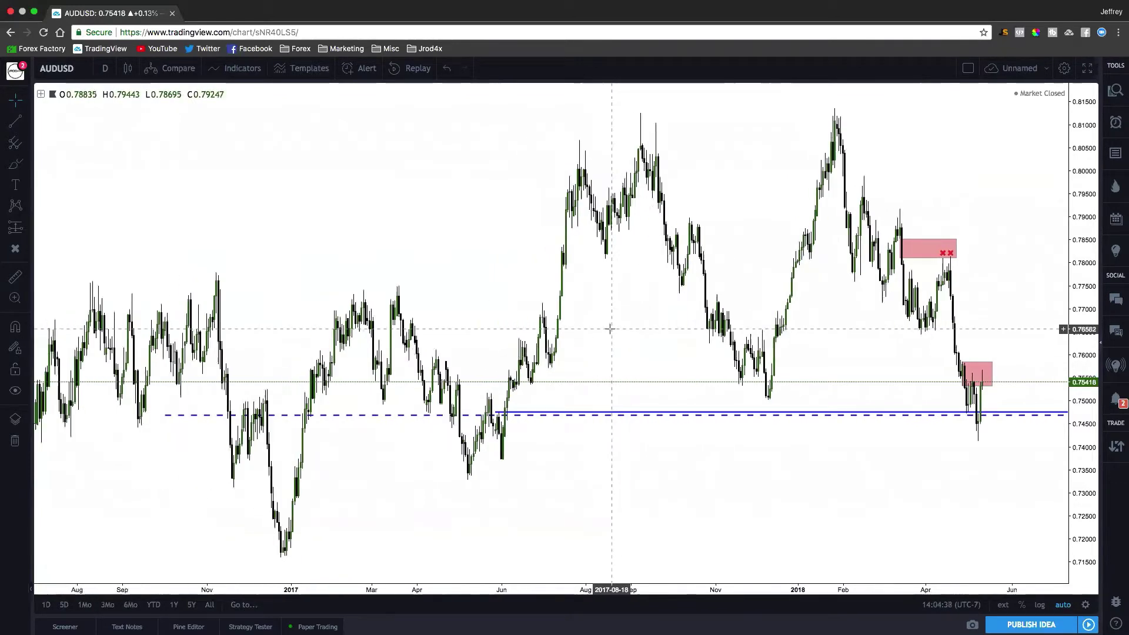
{"action": "scroll", "coordinate": [610, 329], "scroll_direction": "down", "scroll_amount": 1}
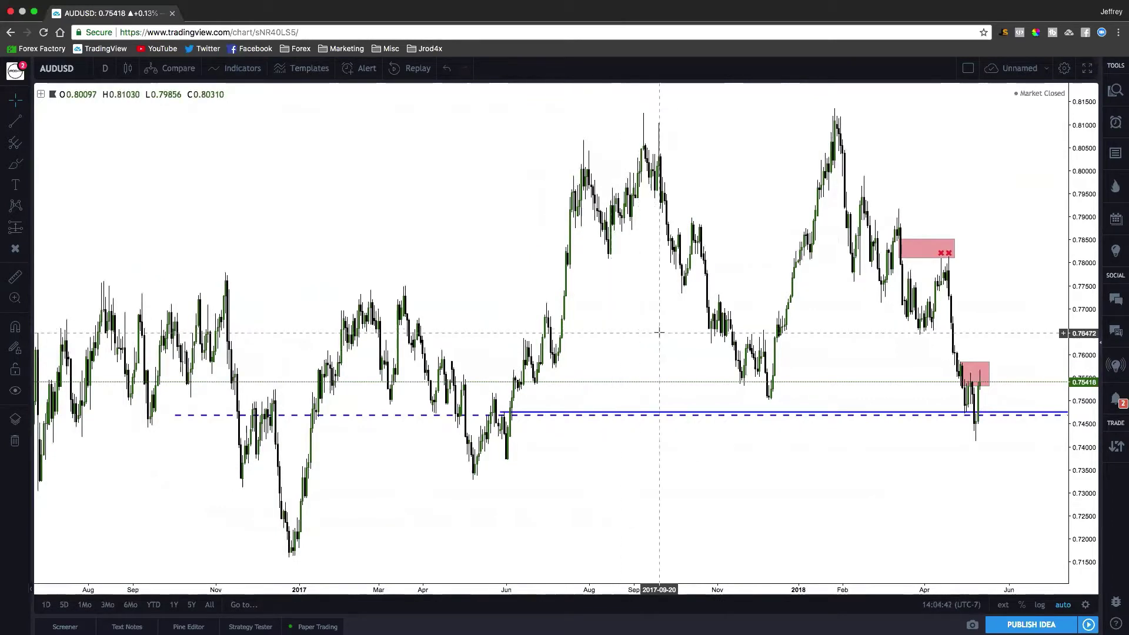
{"action": "scroll", "coordinate": [850, 336], "scroll_direction": "up", "scroll_amount": 4}
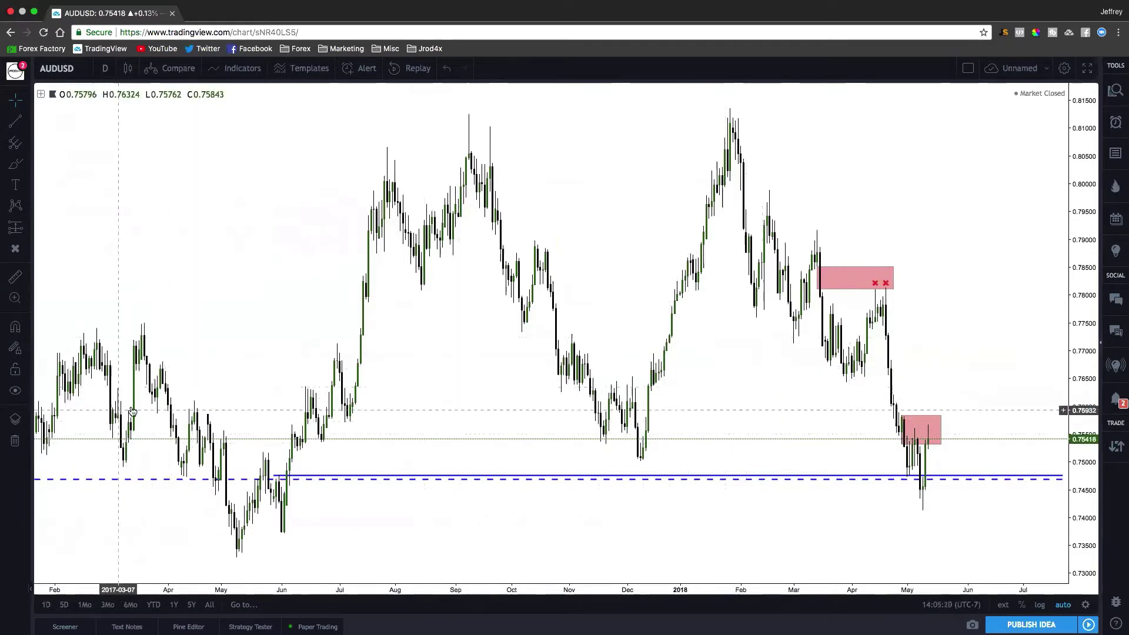
Remove all pink zones and blue support lines, leaving only the candles
{"action": "left_click", "coordinate": [12, 443]}
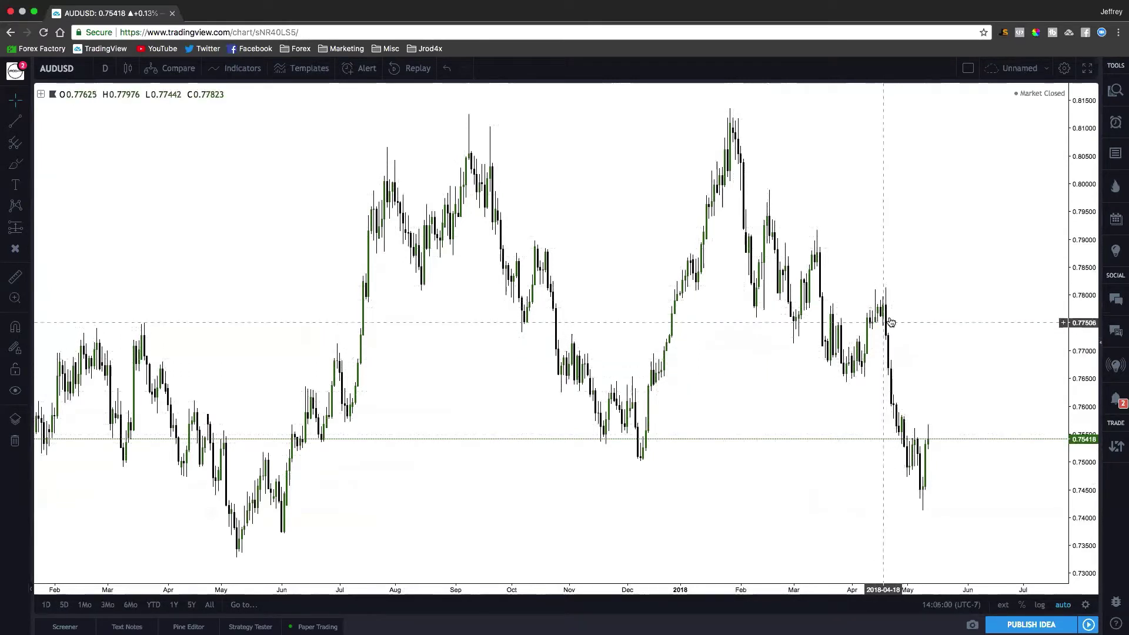
{"action": "left_click", "coordinate": [20, 187]}
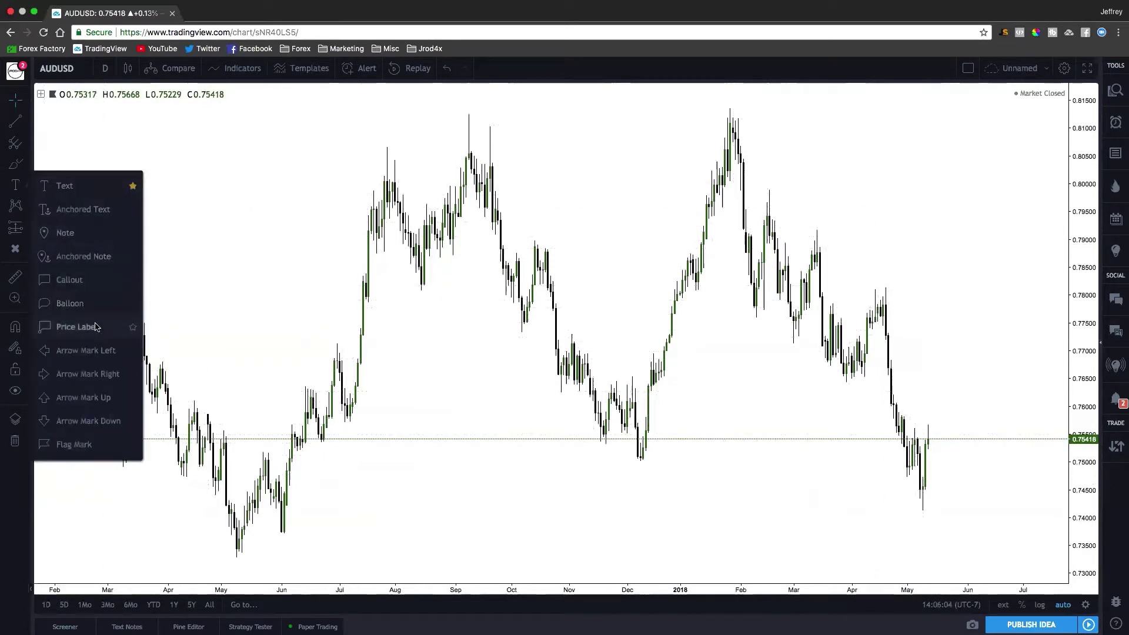
Draw a gray rectangle resistance zone from the April high down to about 0.7755
{"action": "left_click", "coordinate": [16, 147]}
{"action": "left_click", "coordinate": [16, 186]}
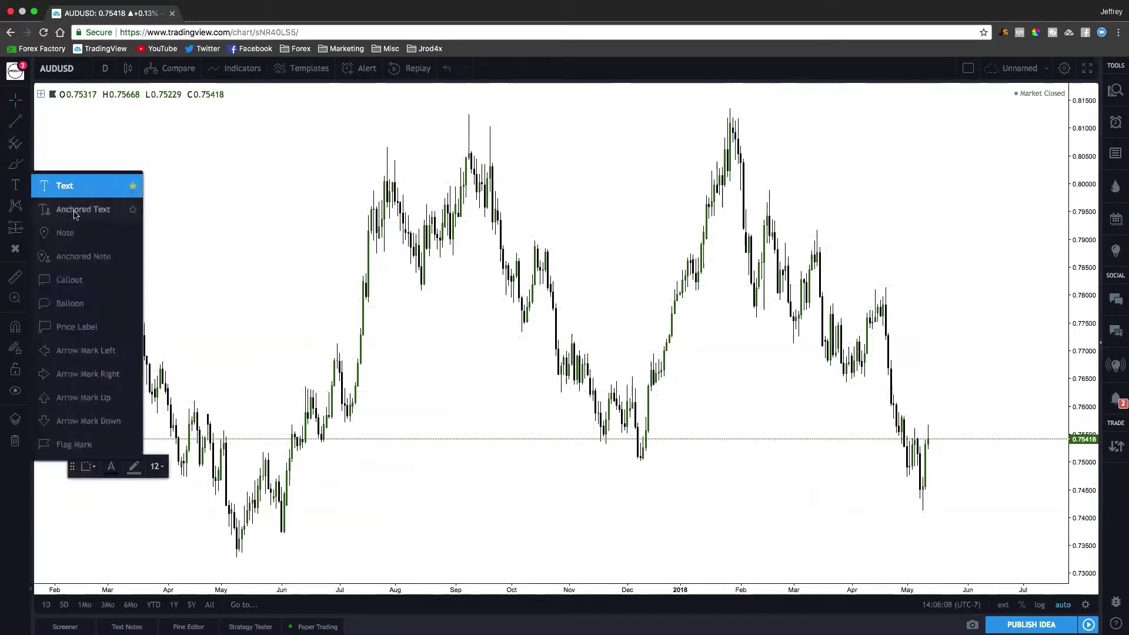
{"action": "left_click", "coordinate": [15, 160]}
{"action": "left_click", "coordinate": [75, 188]}
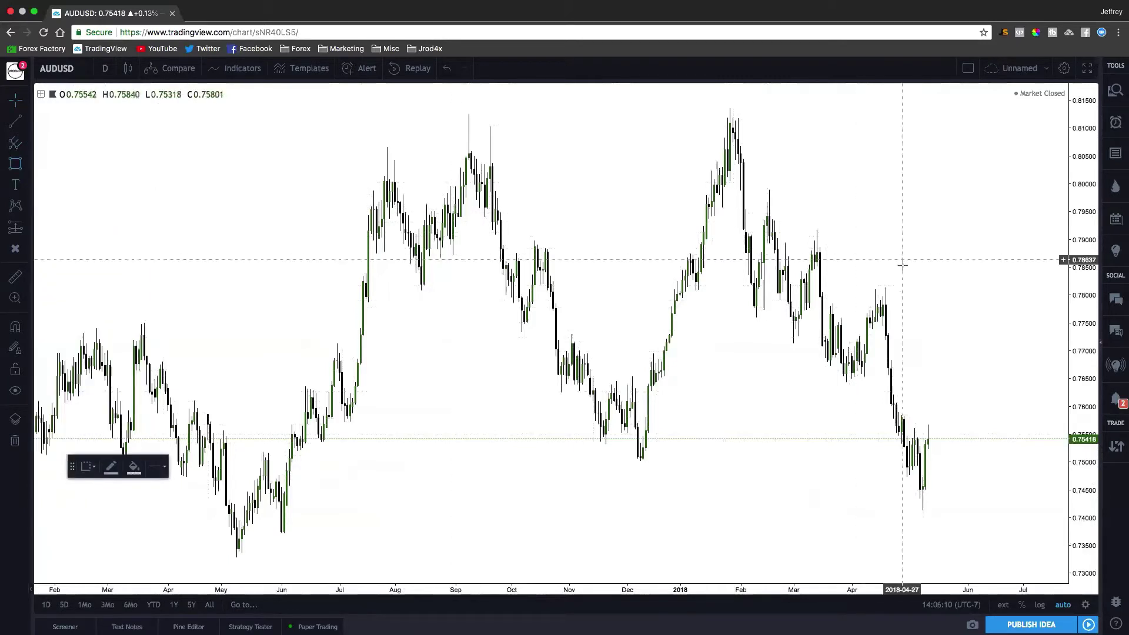
{"action": "left_click", "coordinate": [882, 297]}
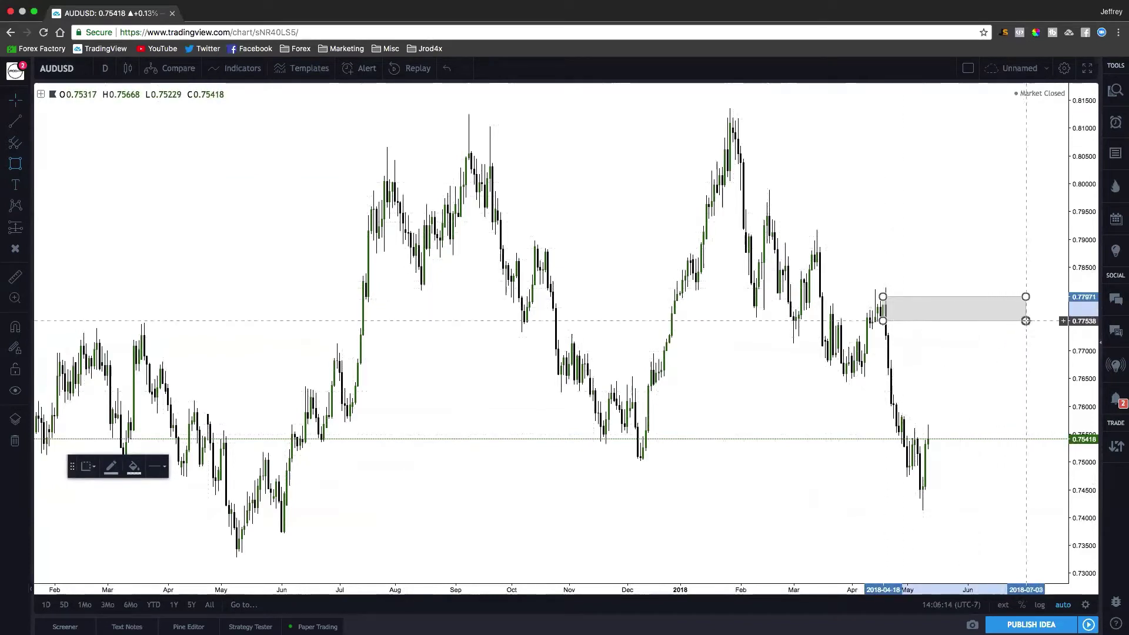
{"action": "left_click", "coordinate": [1028, 323]}
{"action": "left_click", "coordinate": [950, 345]}
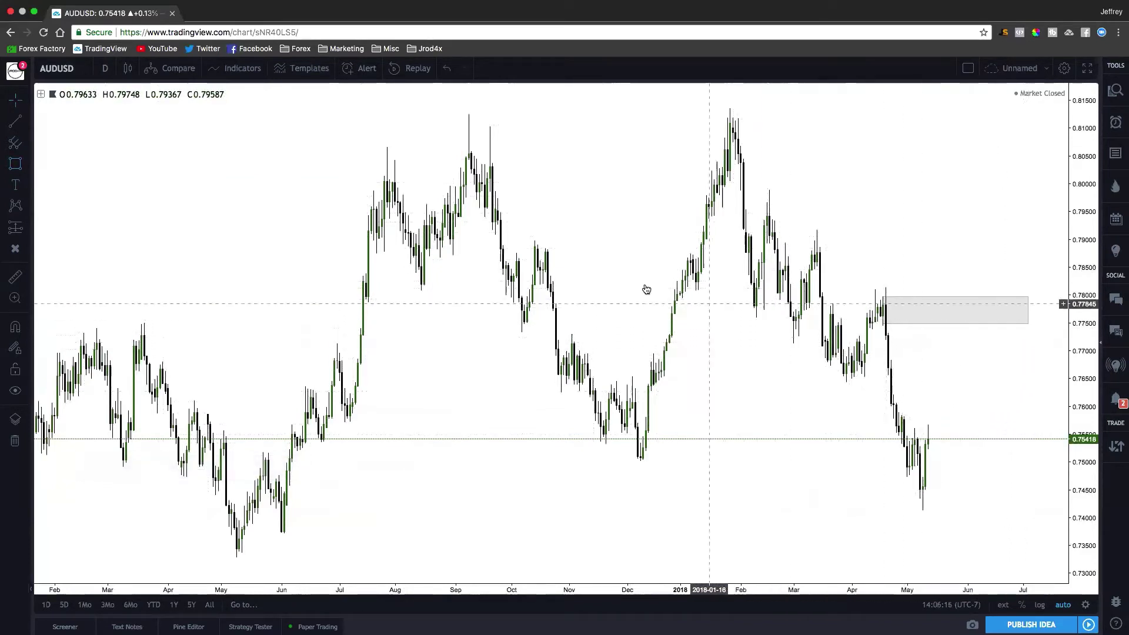
Draw a yellow ellipse over the April swing high
{"action": "left_click", "coordinate": [33, 190]}
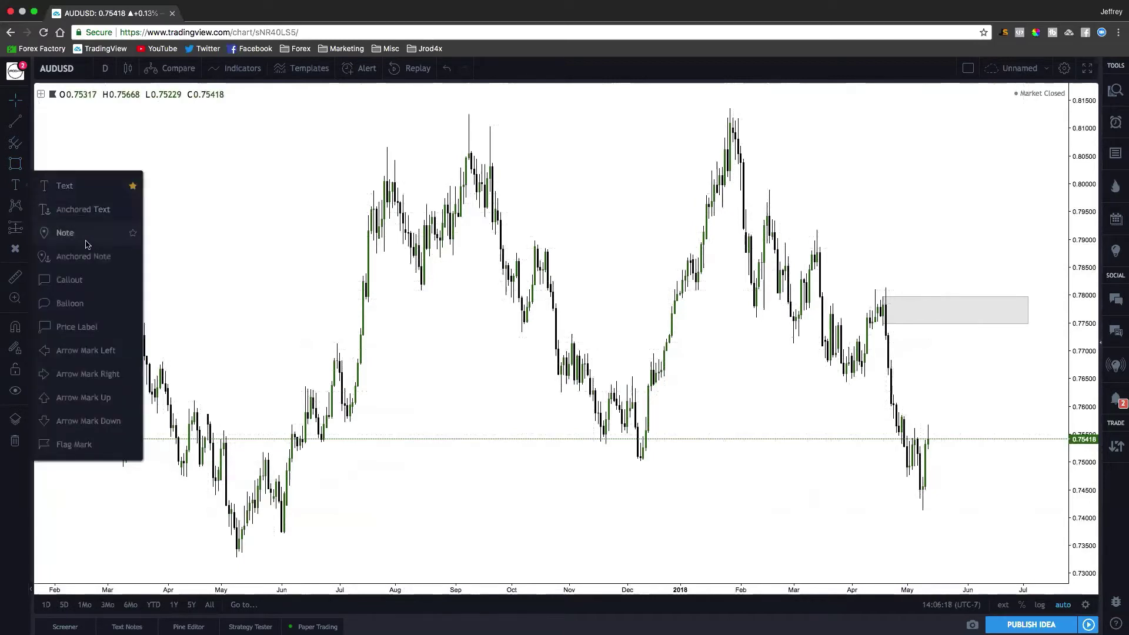
{"action": "left_click", "coordinate": [19, 171]}
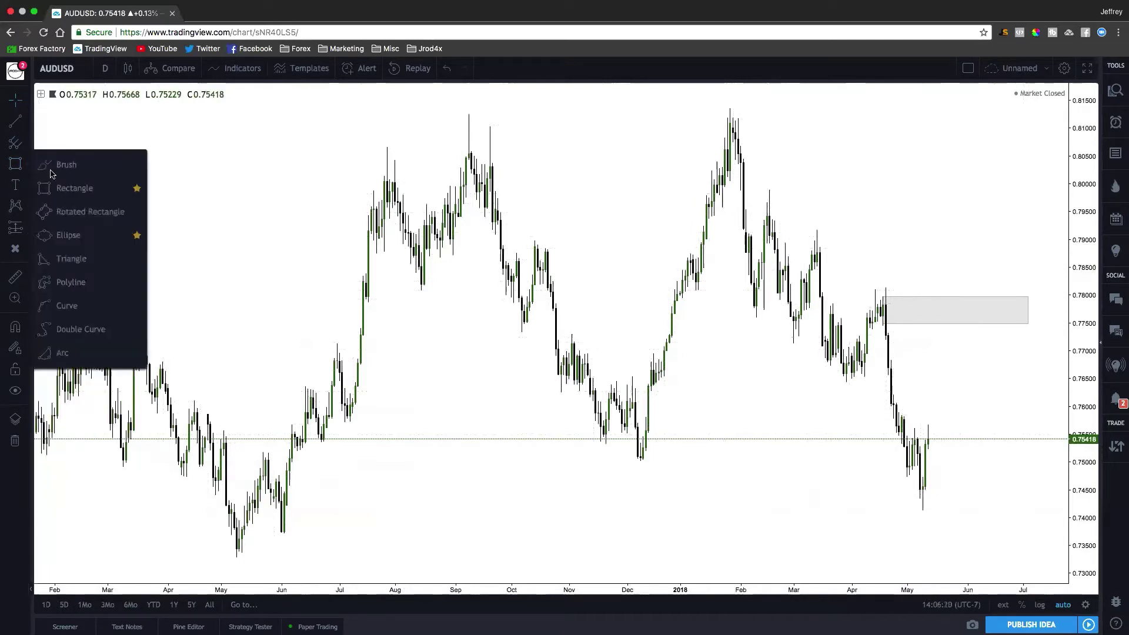
{"action": "left_click", "coordinate": [71, 235]}
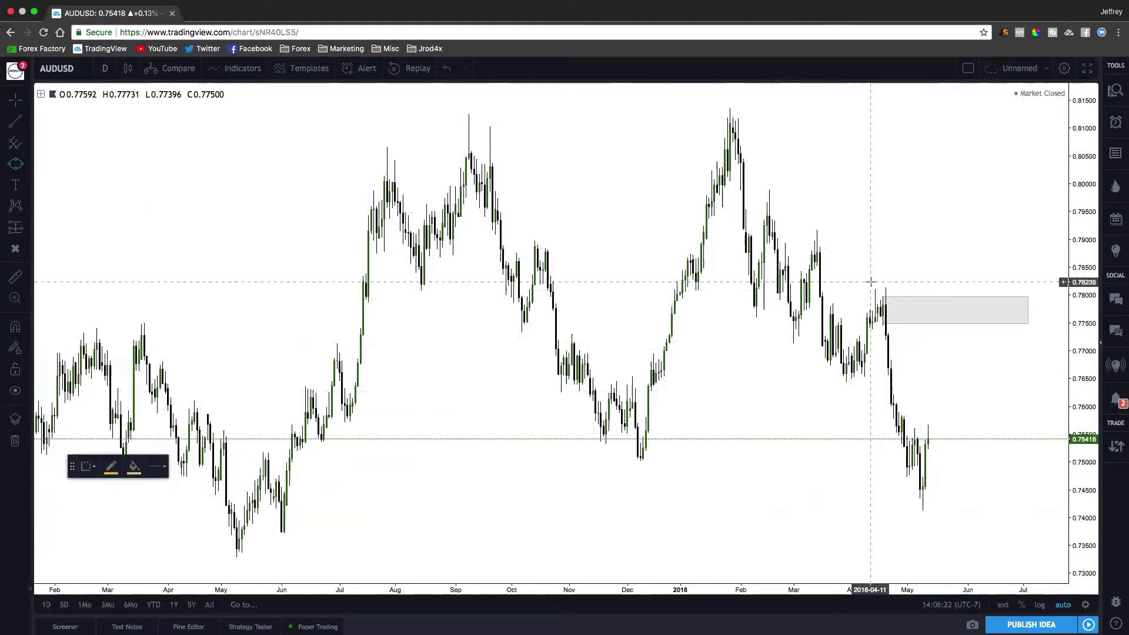
{"action": "left_click", "coordinate": [869, 284]}
{"action": "left_click", "coordinate": [906, 284]}
{"action": "left_click", "coordinate": [888, 292]}
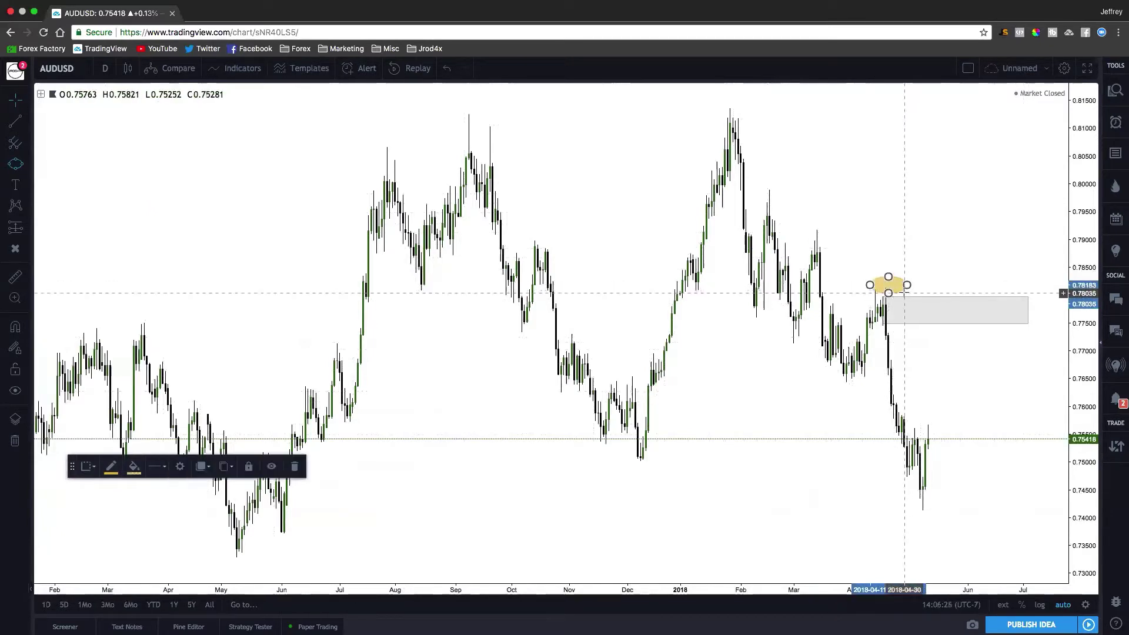
{"action": "left_click", "coordinate": [855, 265]}
Draw a yellow ellipse under the May swing low
{"action": "left_click", "coordinate": [15, 164]}
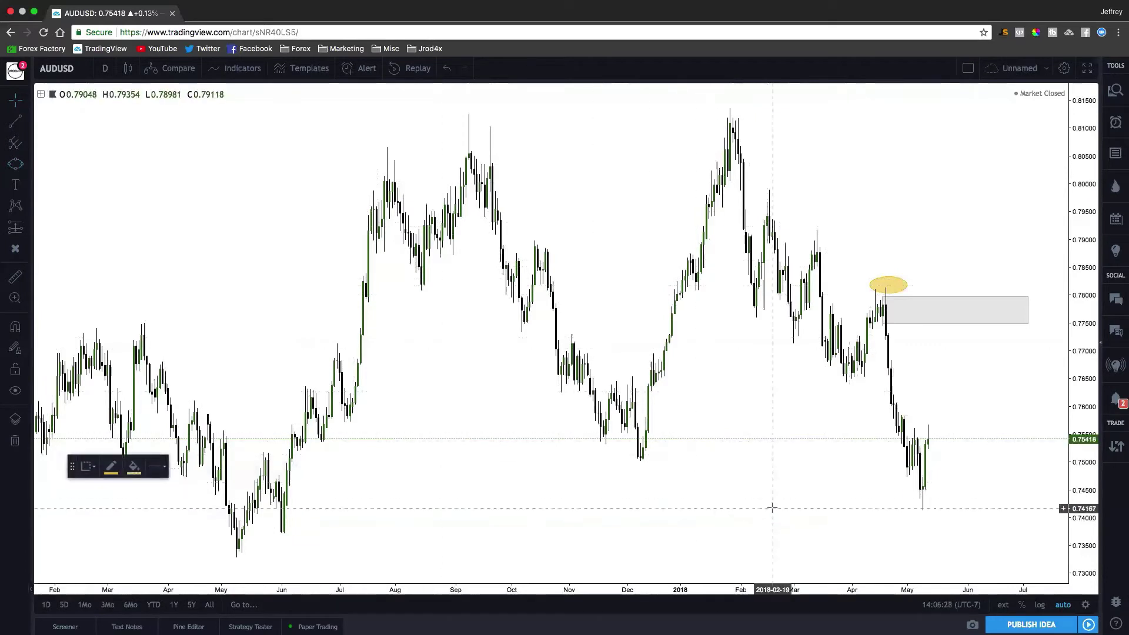
{"action": "left_click", "coordinate": [906, 503]}
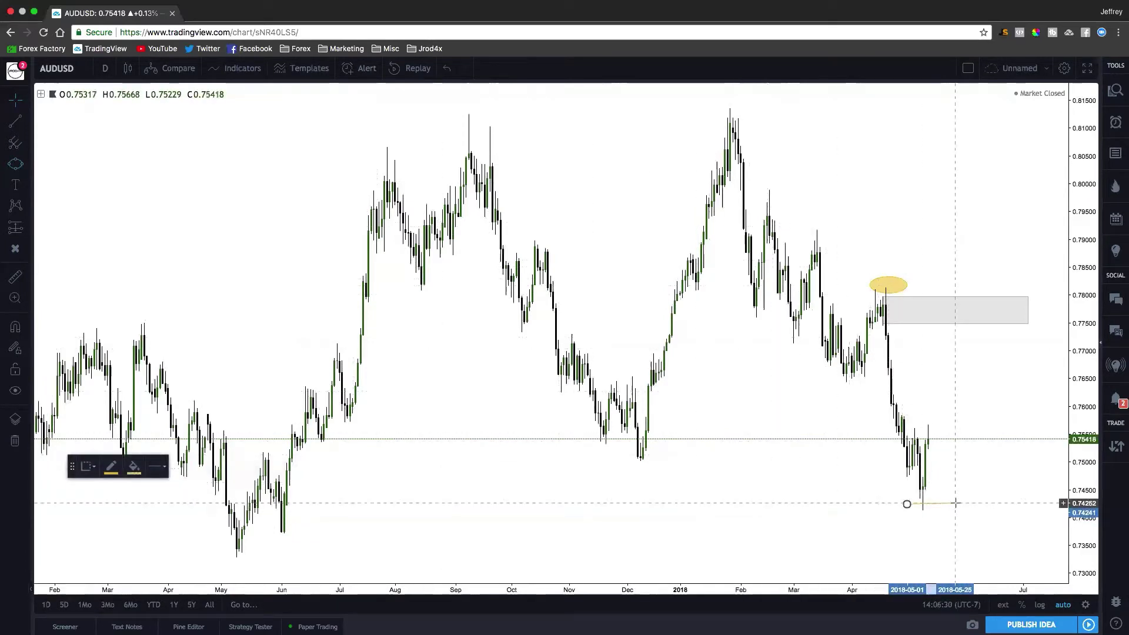
{"action": "left_click", "coordinate": [955, 504]}
{"action": "left_click", "coordinate": [954, 511]}
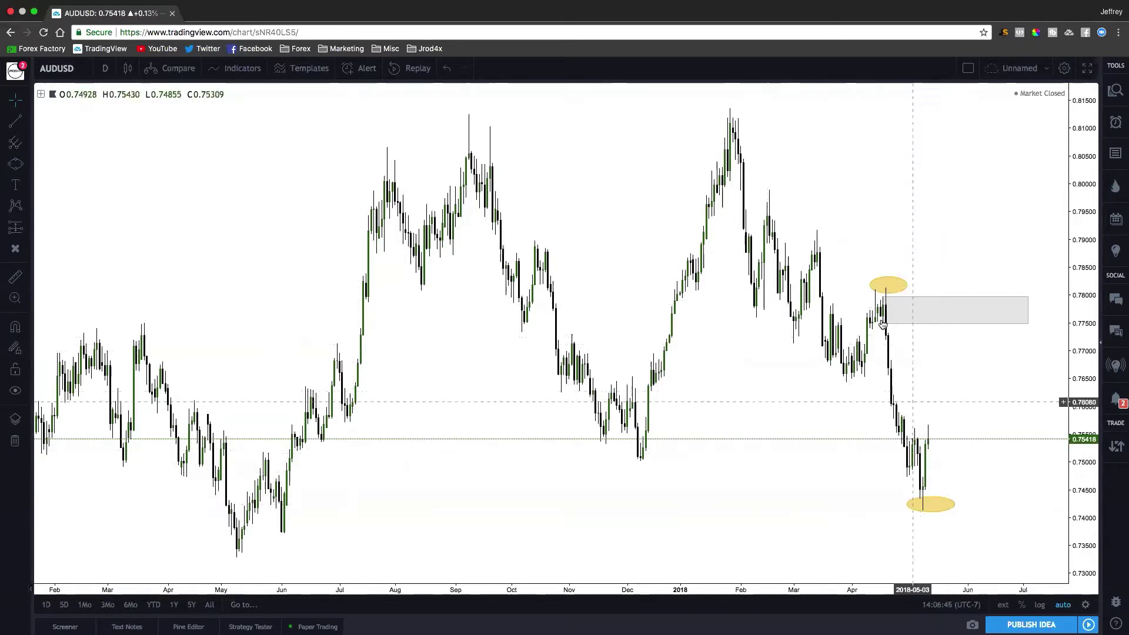
Check the upper yellow ellipse and gray zone, then bring up the line drawing tools
{"action": "left_click", "coordinate": [888, 292]}
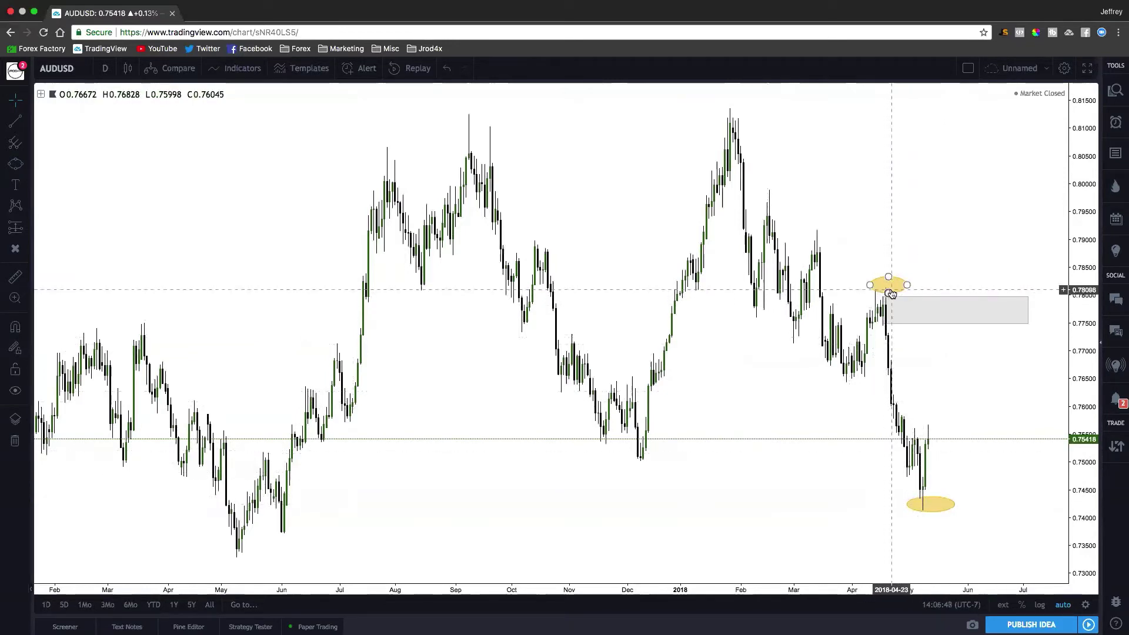
{"action": "left_click", "coordinate": [929, 360]}
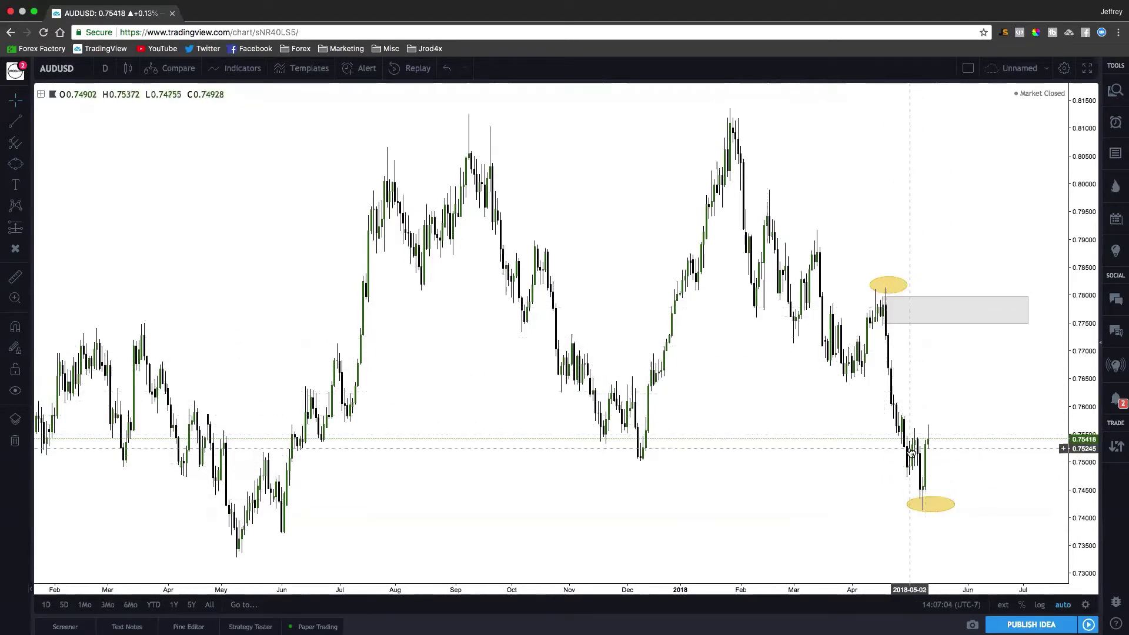
{"action": "left_click", "coordinate": [889, 329]}
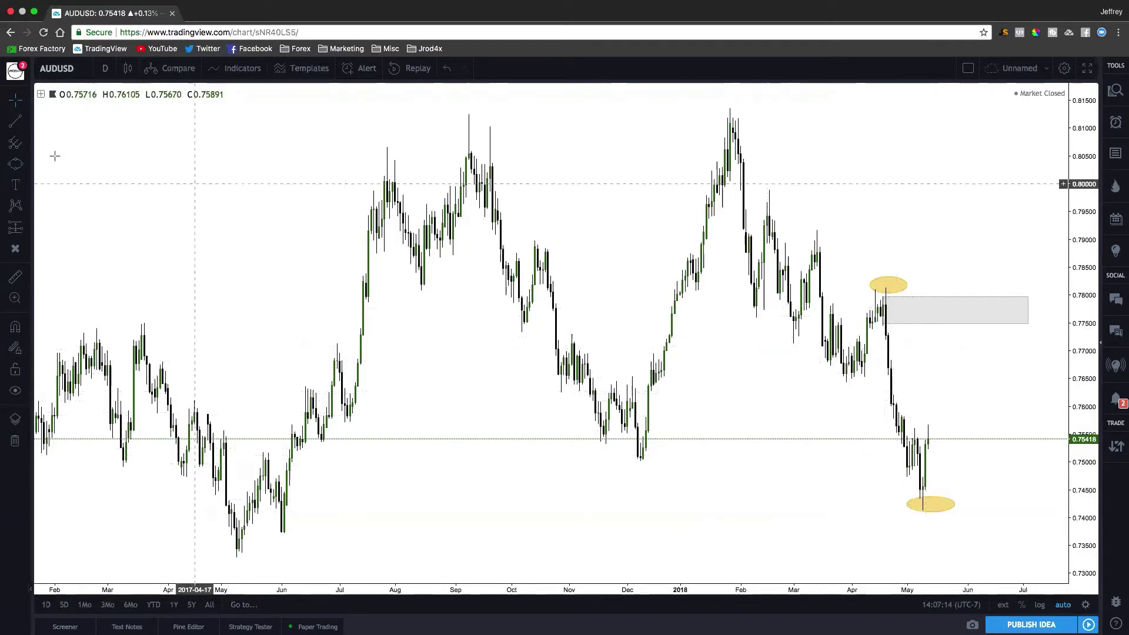
{"action": "left_click", "coordinate": [24, 121]}
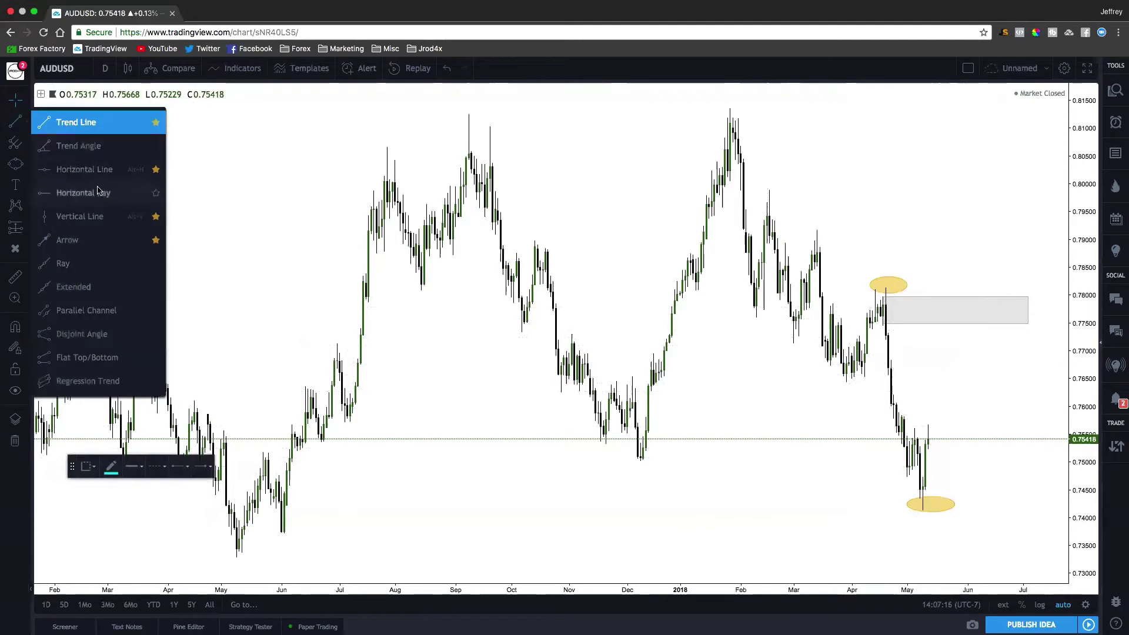
Place horizontal lines at 0.76925 and 0.78933, then delete both red lines
{"action": "left_click", "coordinate": [88, 169]}
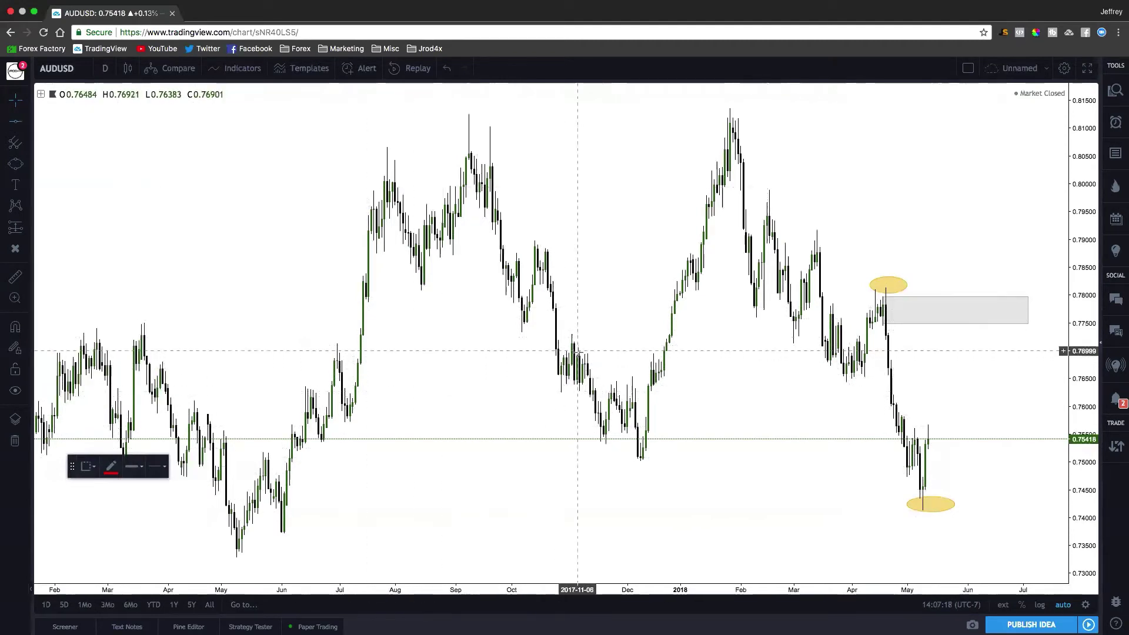
{"action": "left_click", "coordinate": [480, 355]}
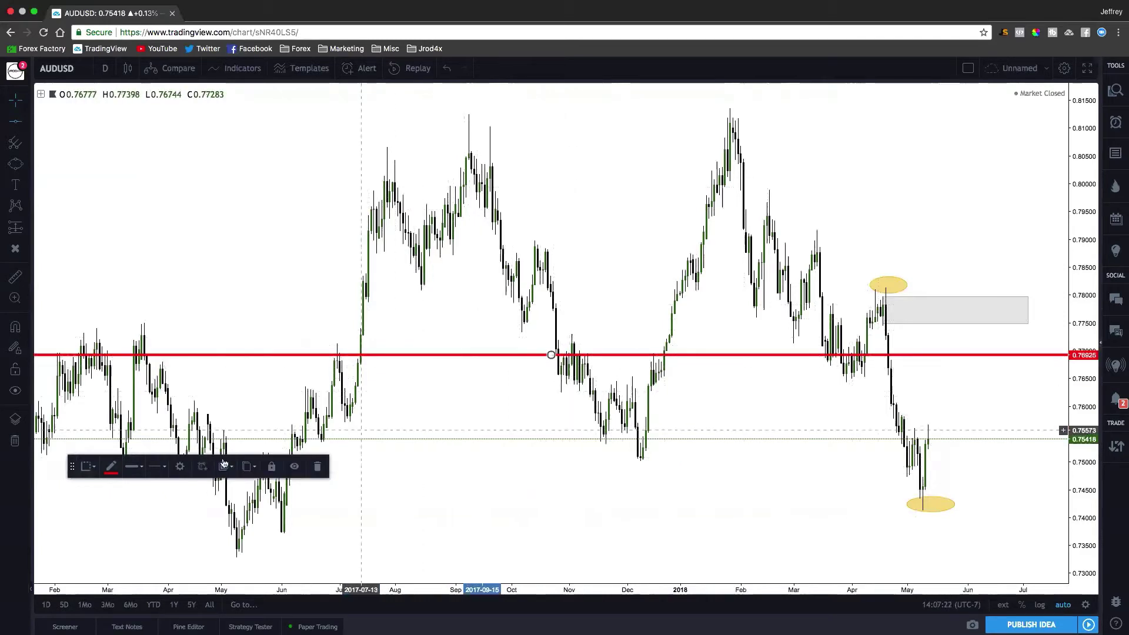
{"action": "left_click", "coordinate": [548, 243]}
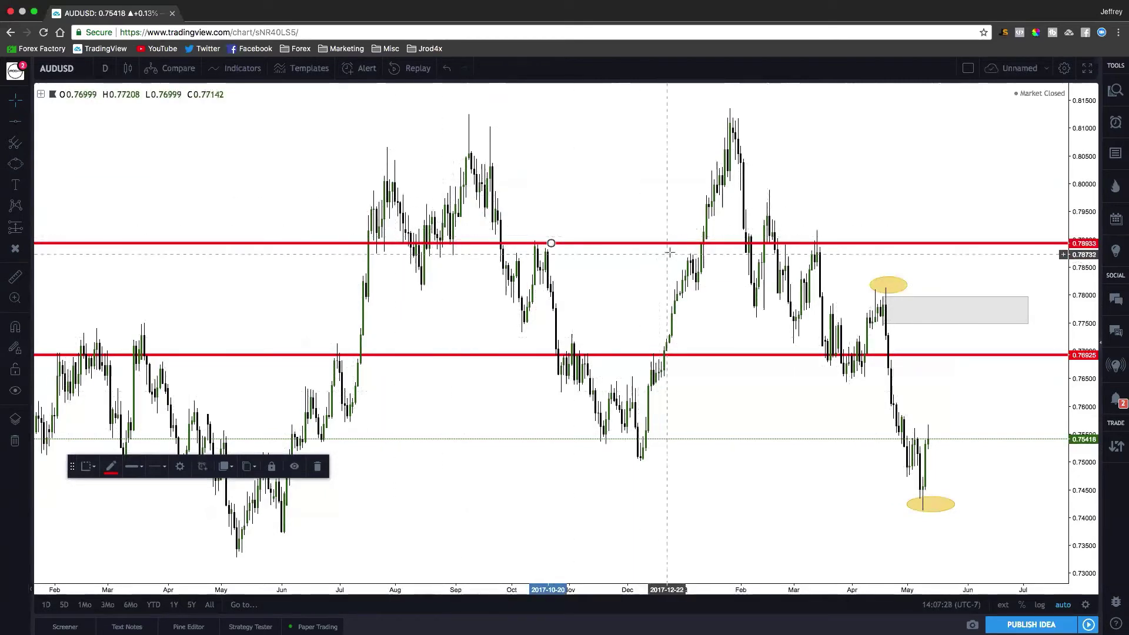
{"action": "key", "text": "Delete"}
{"action": "left_click", "coordinate": [657, 355]}
{"action": "key", "text": "Delete"}
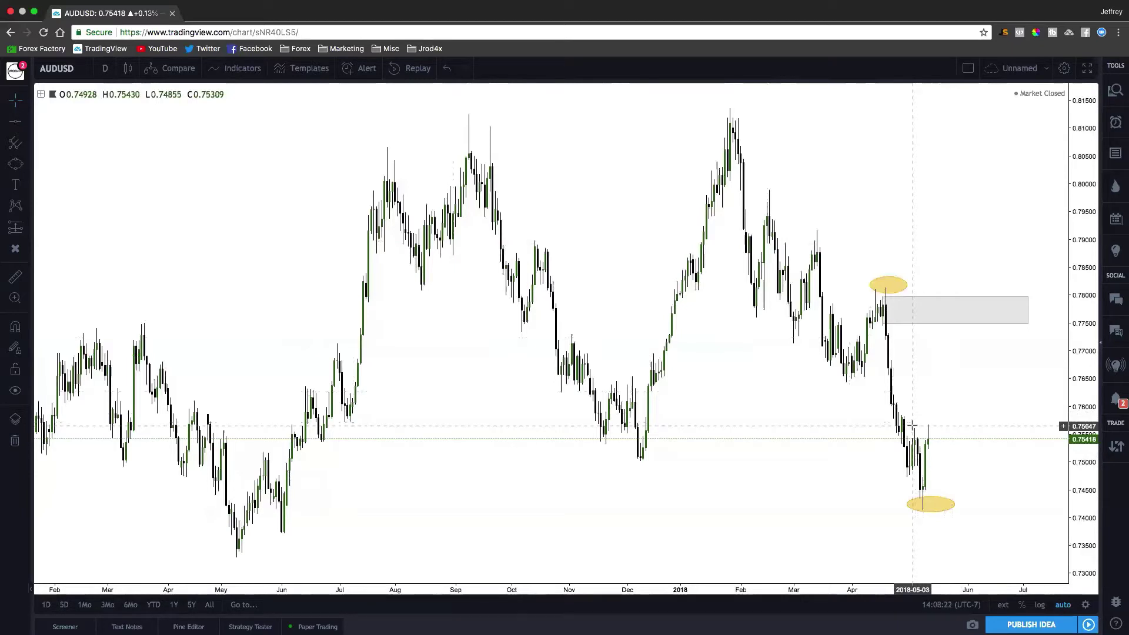
Zoom in and pan so June 2017 to April 2018 daily candles fill the view
{"action": "scroll", "coordinate": [680, 365], "scroll_direction": "left", "scroll_amount": 3}
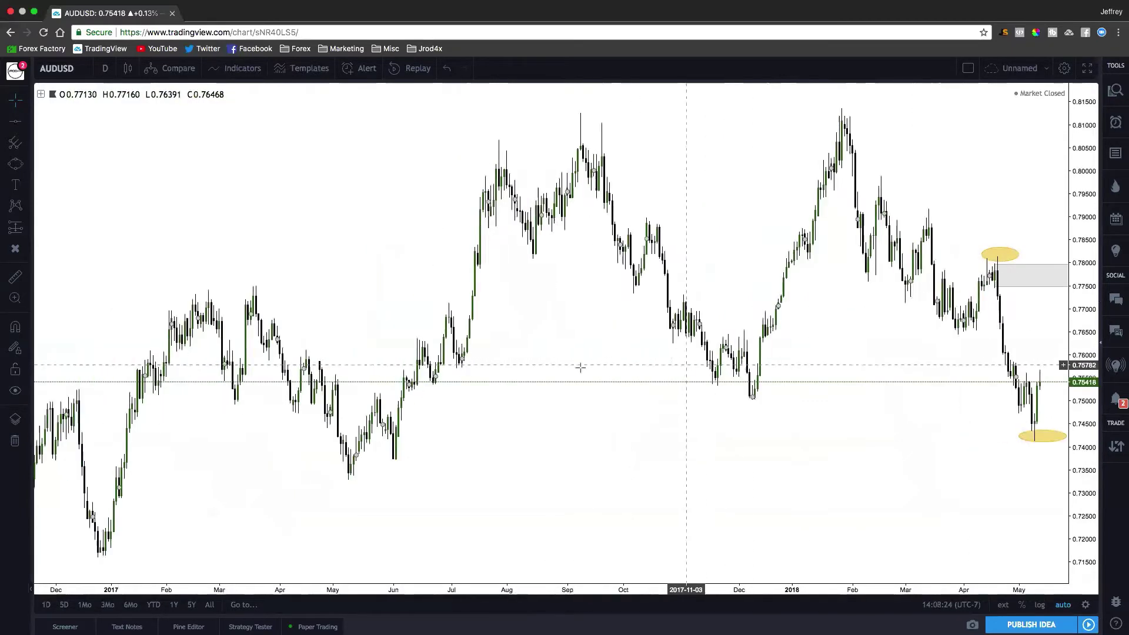
{"action": "scroll", "coordinate": [675, 357], "scroll_direction": "right", "scroll_amount": 2}
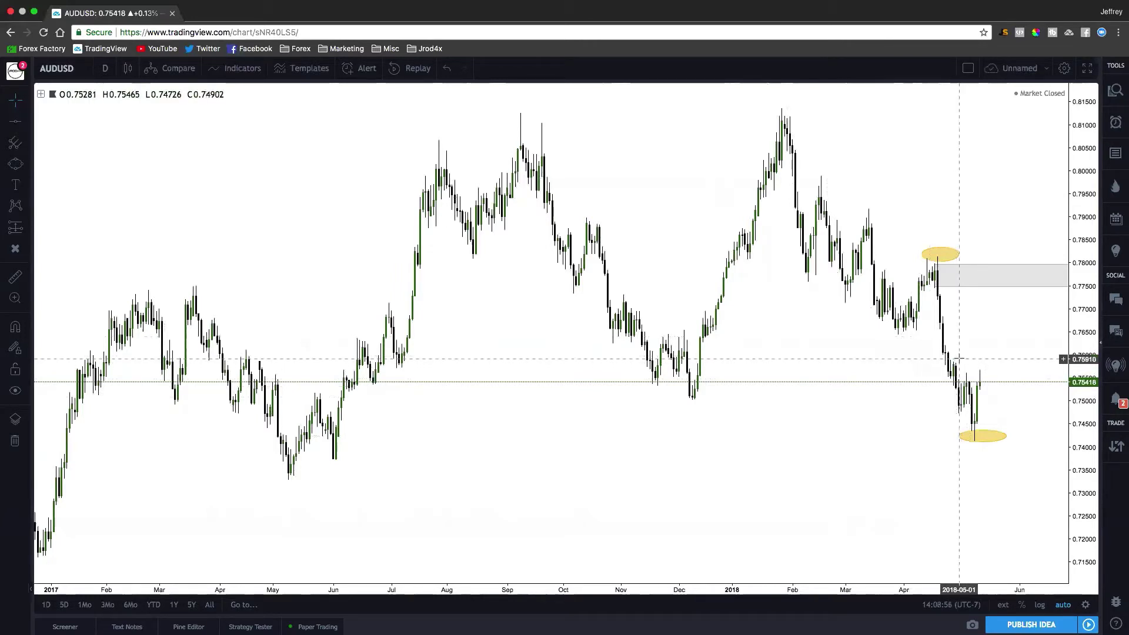
{"action": "left_click", "coordinate": [935, 288]}
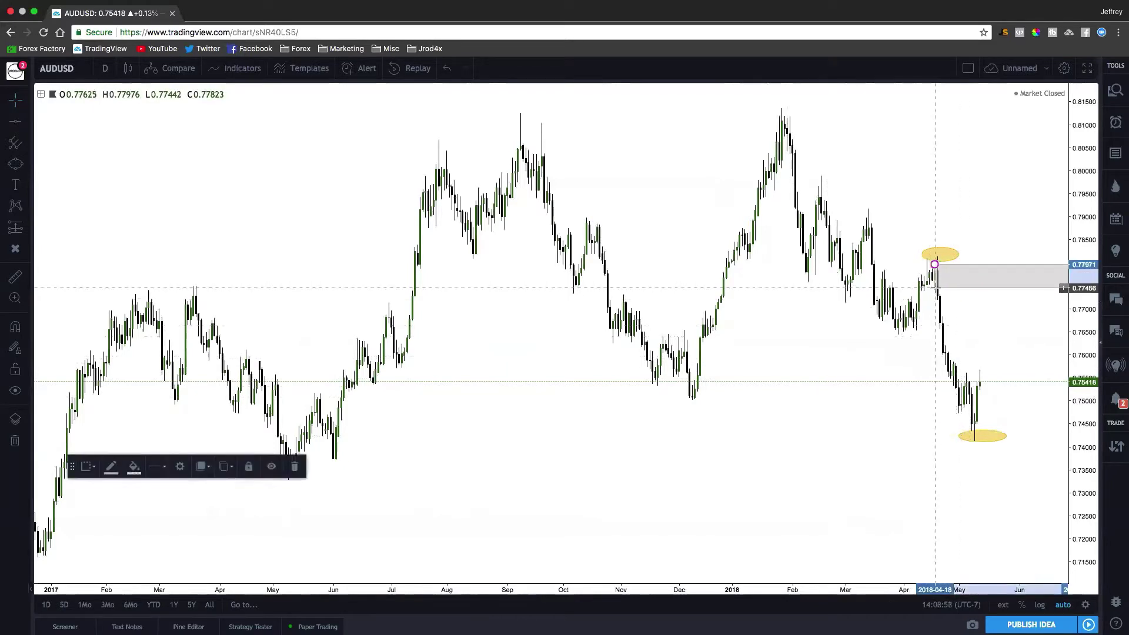
{"action": "left_click", "coordinate": [975, 316]}
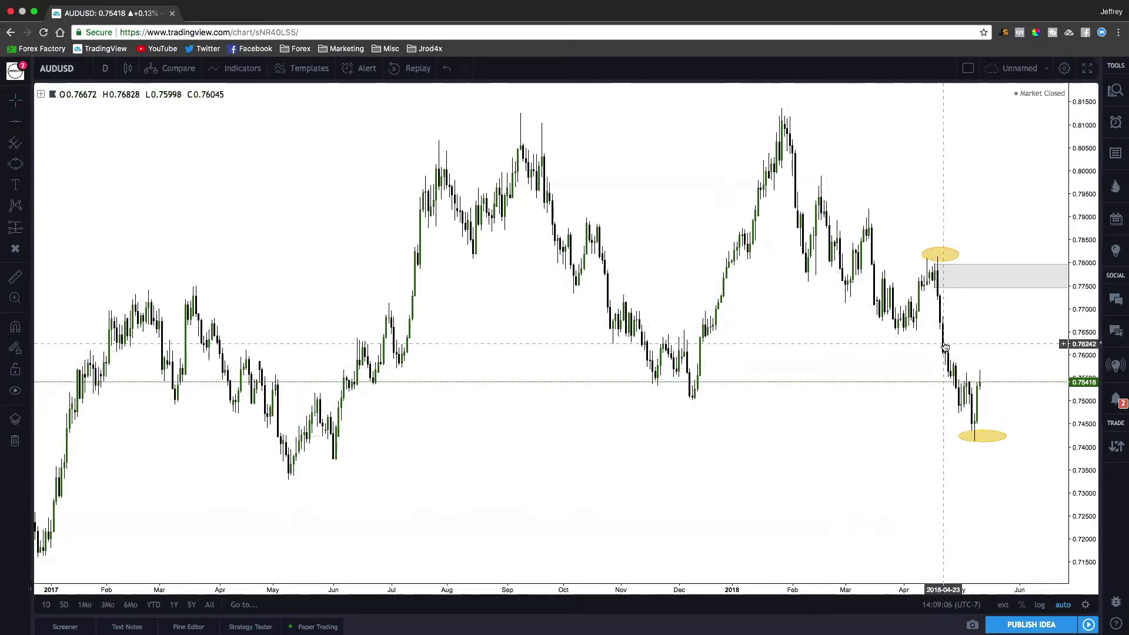
{"action": "scroll", "coordinate": [952, 341], "scroll_direction": "up", "scroll_amount": 2}
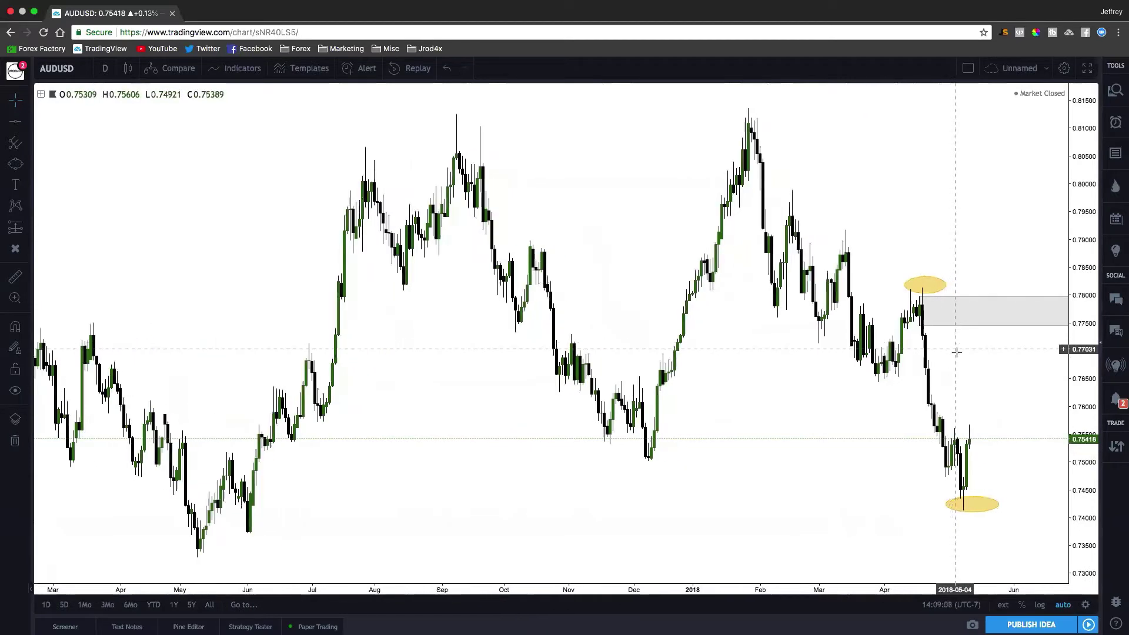
{"action": "left_click_drag", "start_coordinate": [962, 358], "coordinate": [933, 361]}
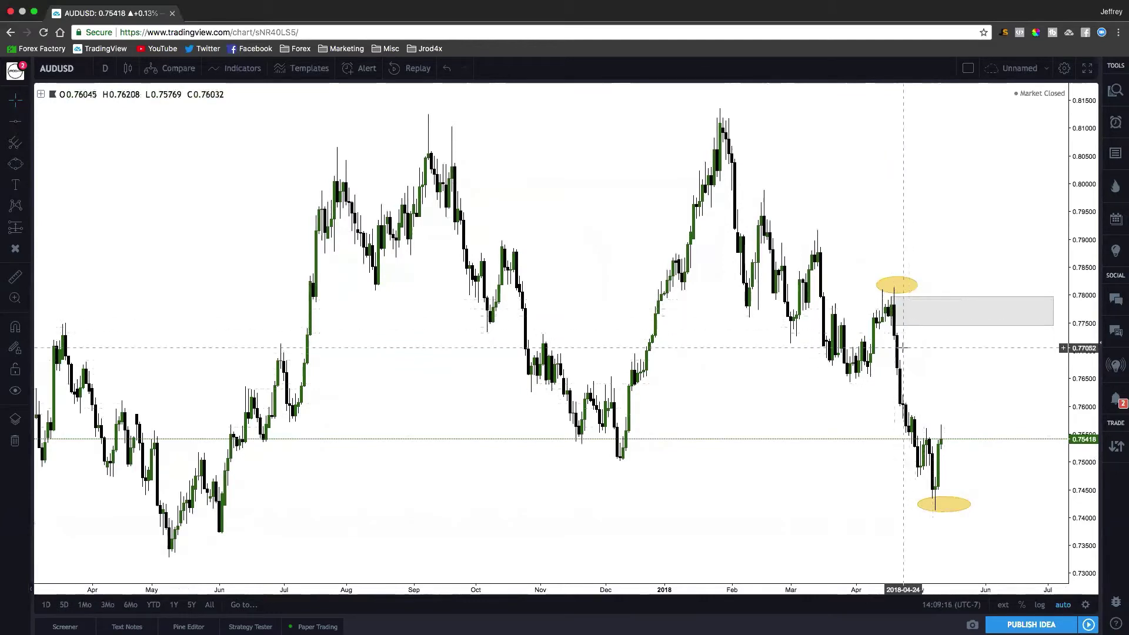
{"action": "scroll", "coordinate": [875, 344], "scroll_direction": "up", "scroll_amount": 3}
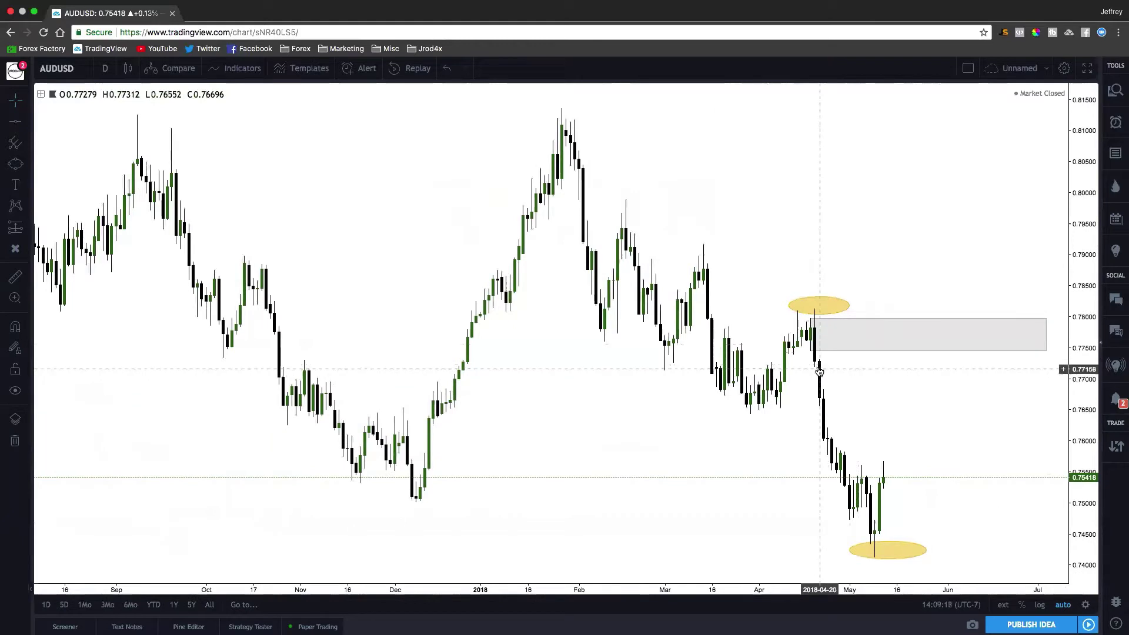
{"action": "left_click_drag", "start_coordinate": [814, 424], "coordinate": [1046, 424]}
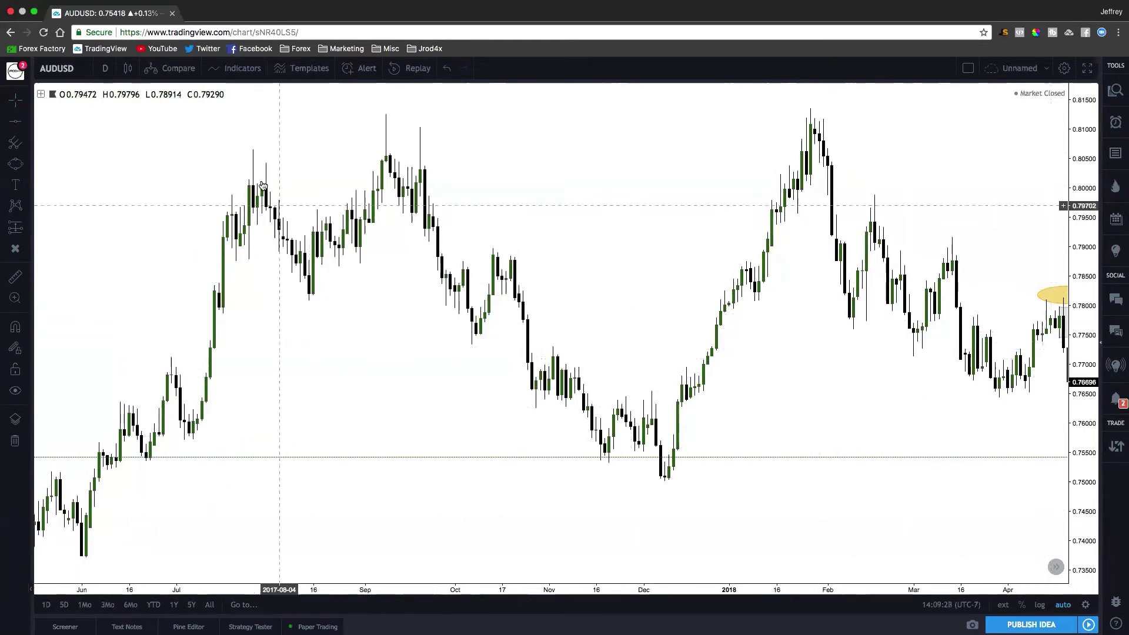
Switch the chart cursor from crosshair to Arrow
{"action": "left_click", "coordinate": [16, 102]}
{"action": "left_click", "coordinate": [54, 147]}
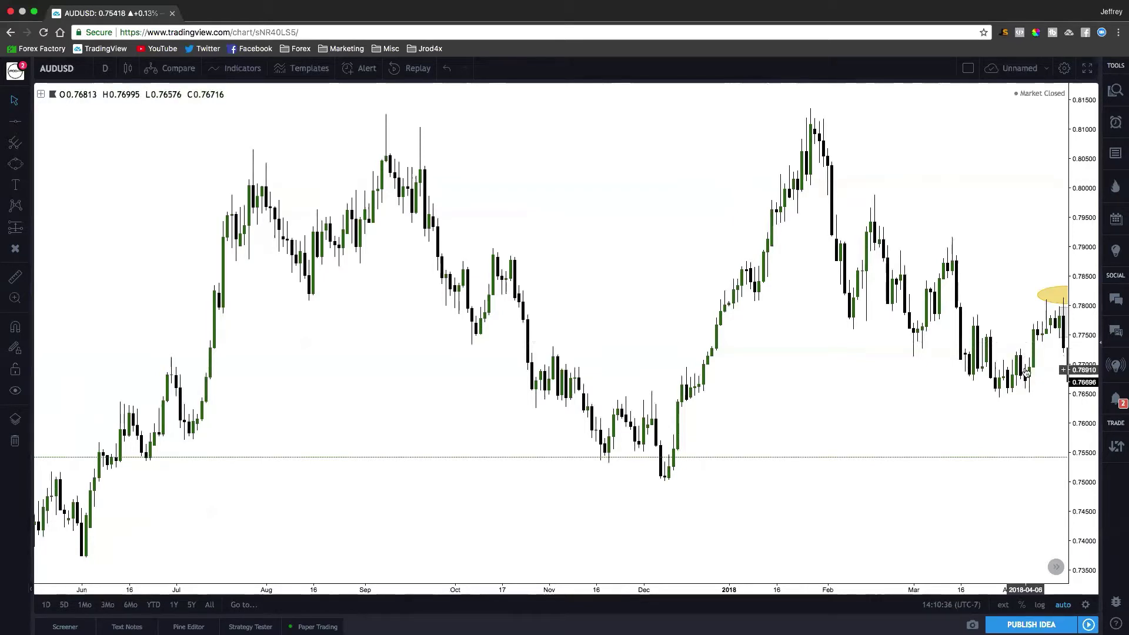
Pan toward later bars until the May 2018 candles, gray zone and ellipses show
{"action": "scroll", "coordinate": [1043, 368], "scroll_direction": "right", "scroll_amount": 3}
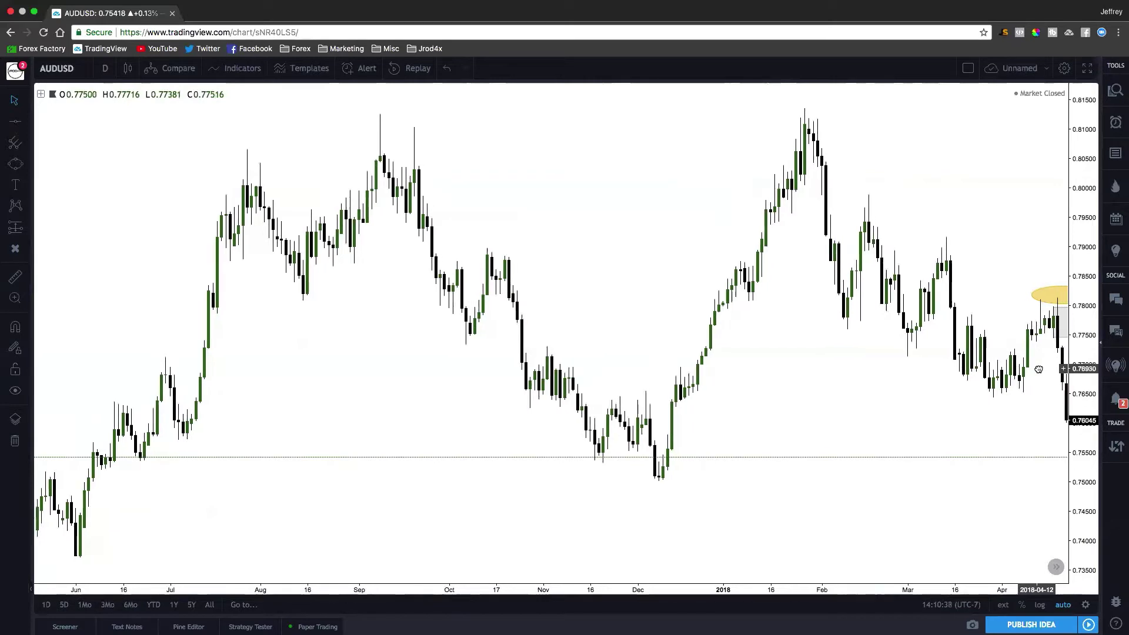
{"action": "left_click_drag", "start_coordinate": [1052, 307], "coordinate": [1057, 341]}
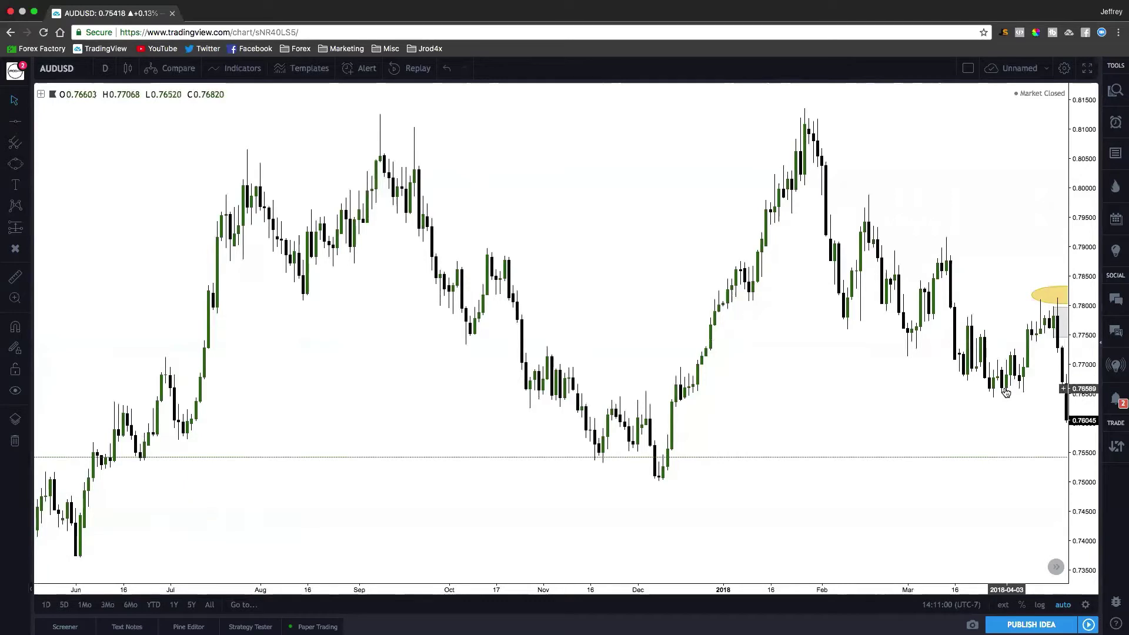
{"action": "scroll", "coordinate": [1002, 388], "scroll_direction": "right", "scroll_amount": 5}
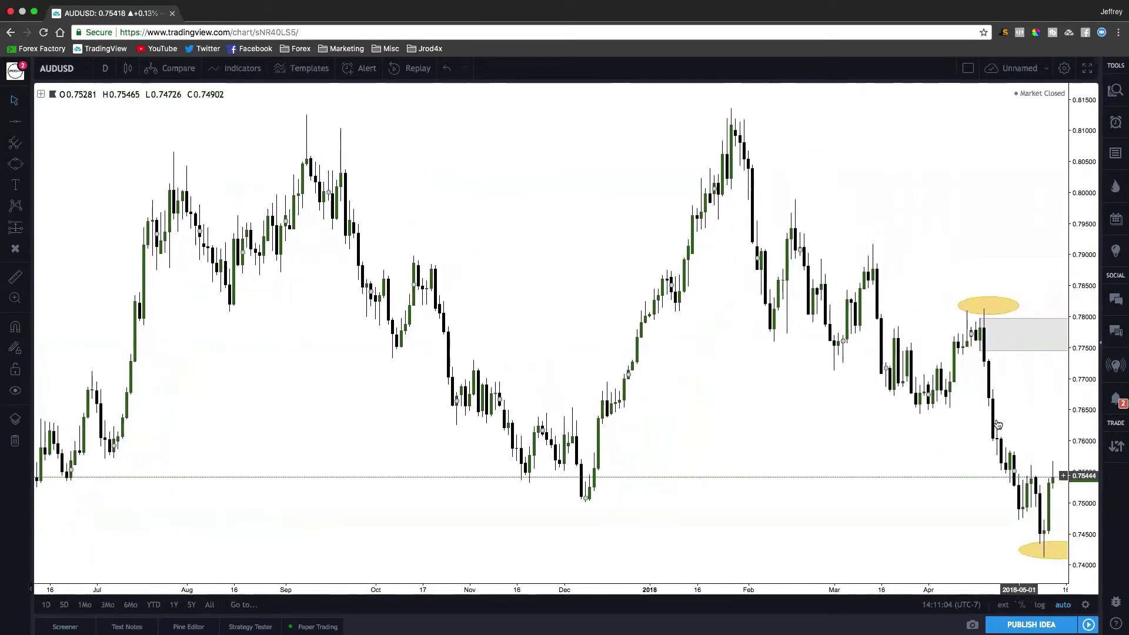
{"action": "scroll", "coordinate": [913, 398], "scroll_direction": "right", "scroll_amount": 2}
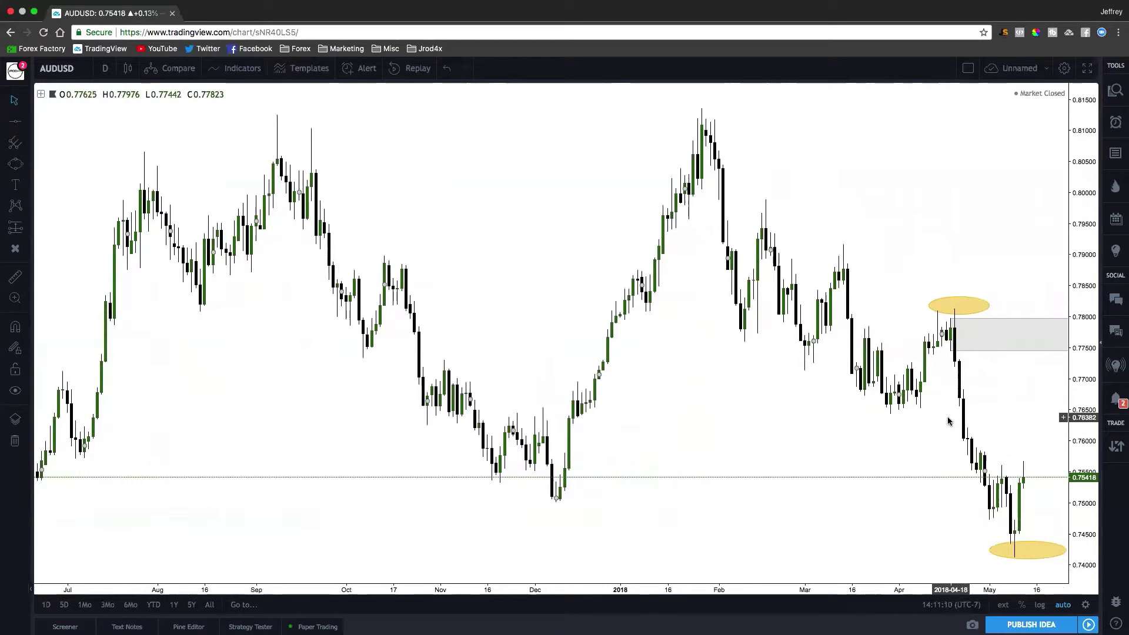
{"action": "scroll", "coordinate": [941, 419], "scroll_direction": "right", "scroll_amount": 2}
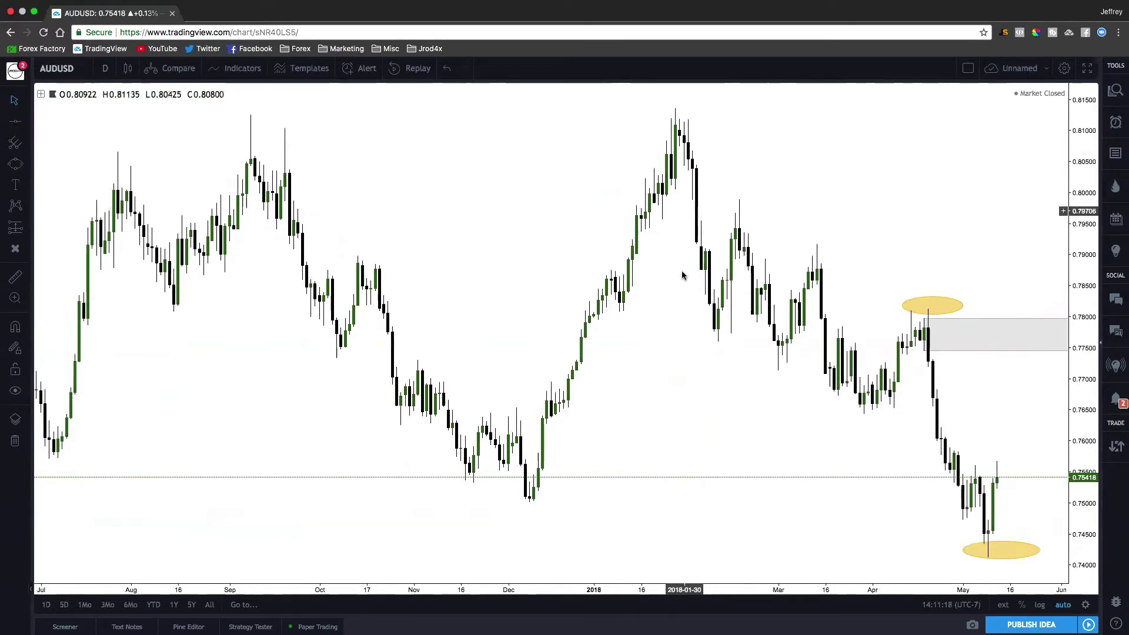
Circle the early-2018 peak with a yellow ellipse
{"action": "left_click", "coordinate": [17, 167]}
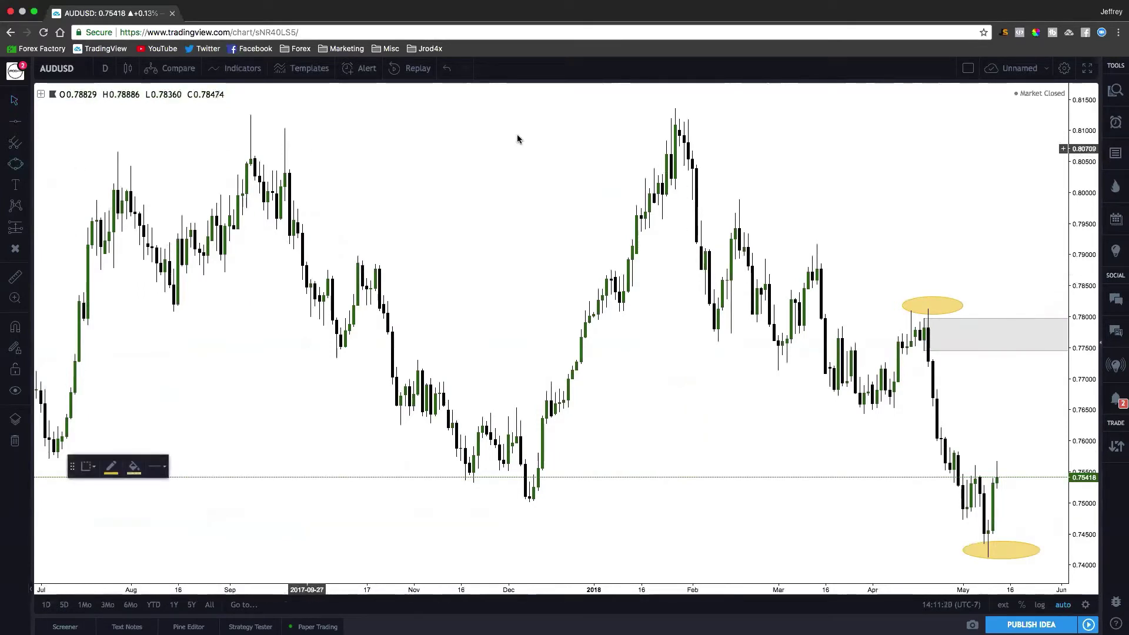
{"action": "left_click", "coordinate": [653, 107]}
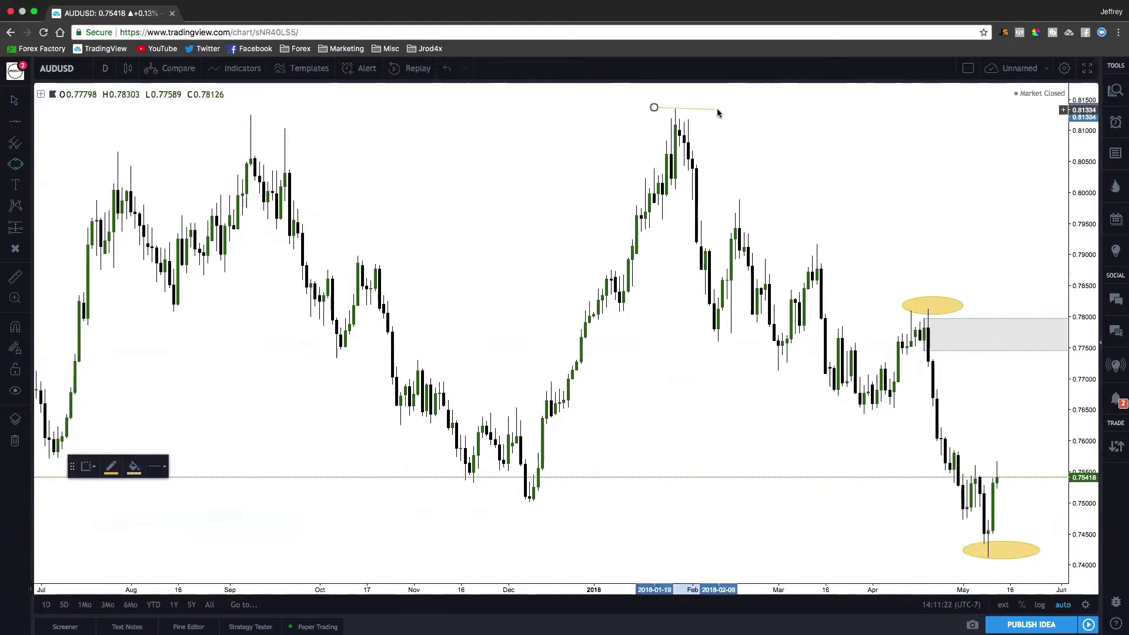
{"action": "left_click", "coordinate": [718, 107]}
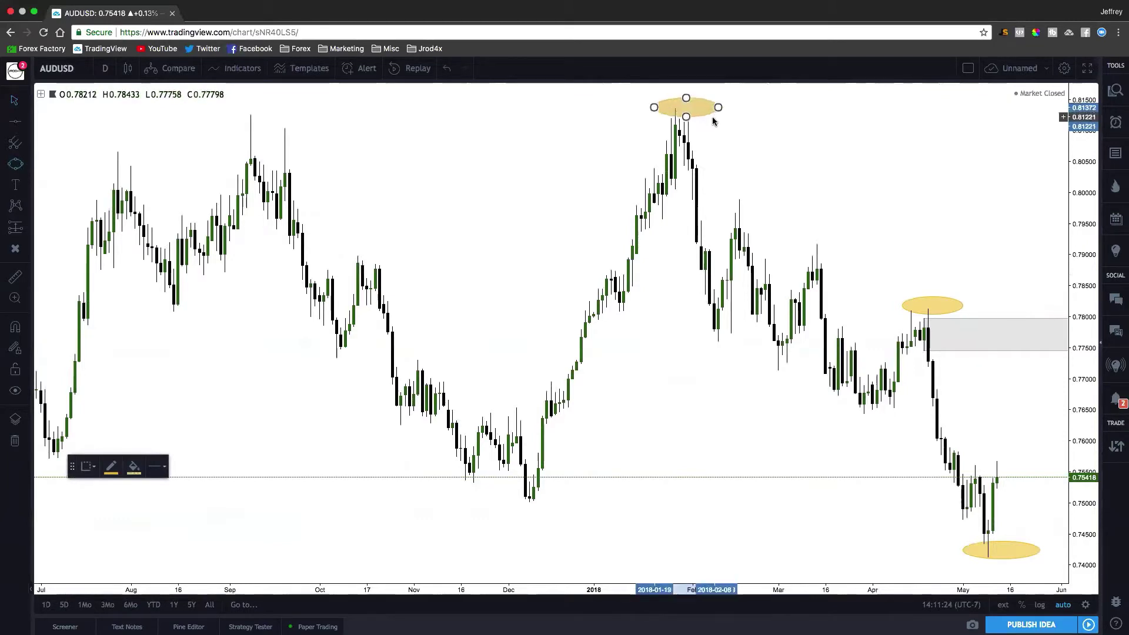
{"action": "left_click", "coordinate": [714, 118]}
{"action": "left_click", "coordinate": [364, 270]}
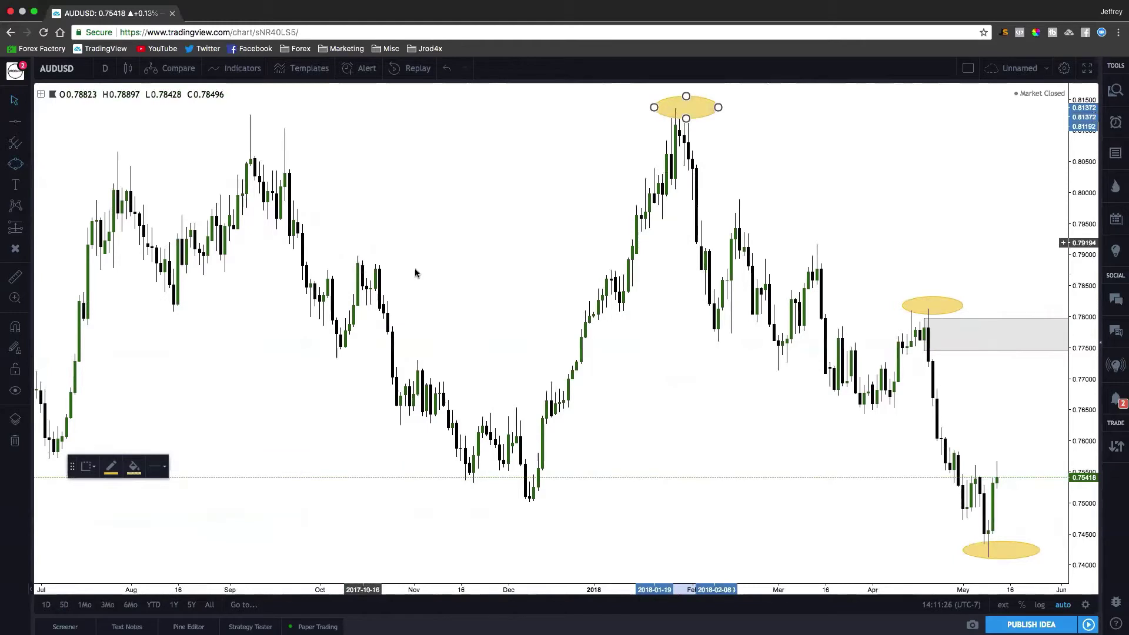
Add yellow ellipses around the February swing low and the following lower high
{"action": "left_click", "coordinate": [684, 333]}
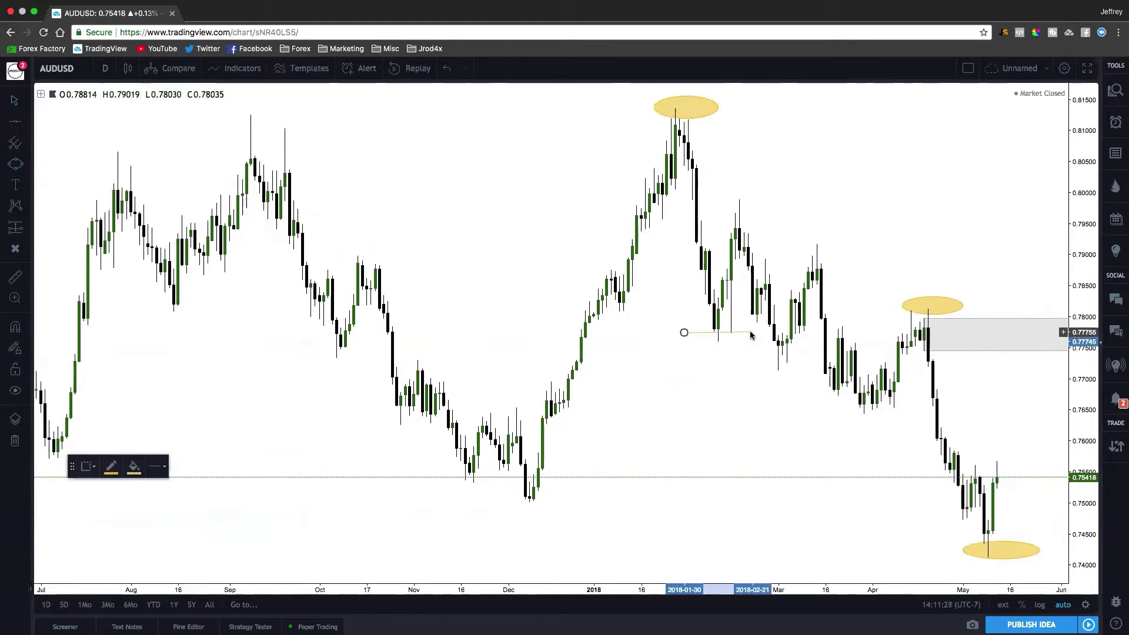
{"action": "left_click", "coordinate": [751, 332]}
{"action": "left_click", "coordinate": [745, 343]}
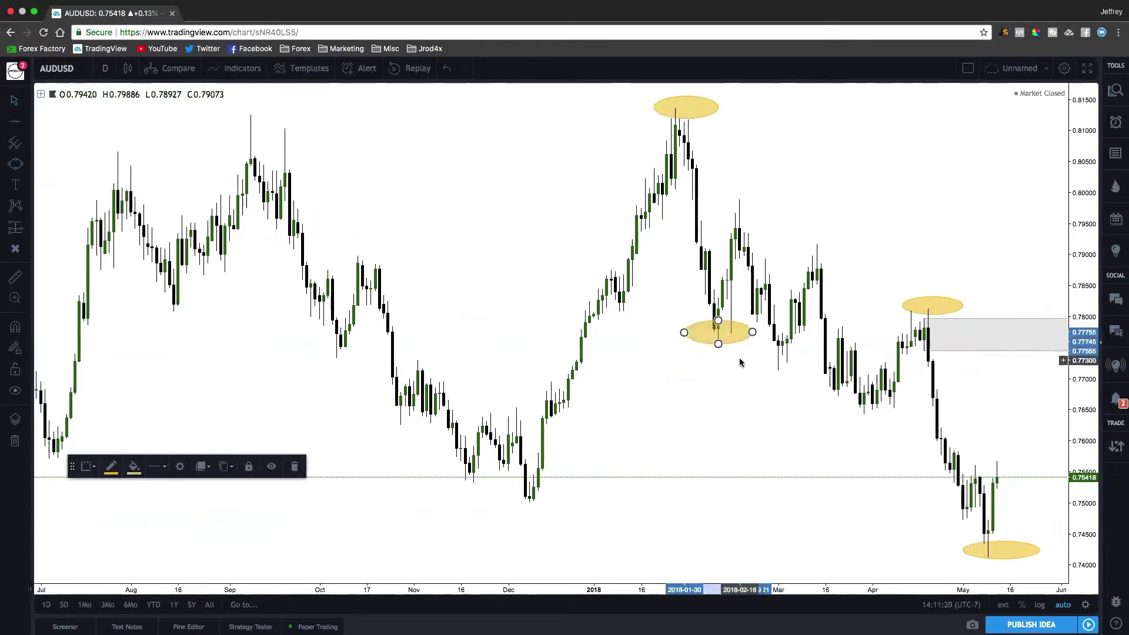
{"action": "left_click", "coordinate": [51, 178]}
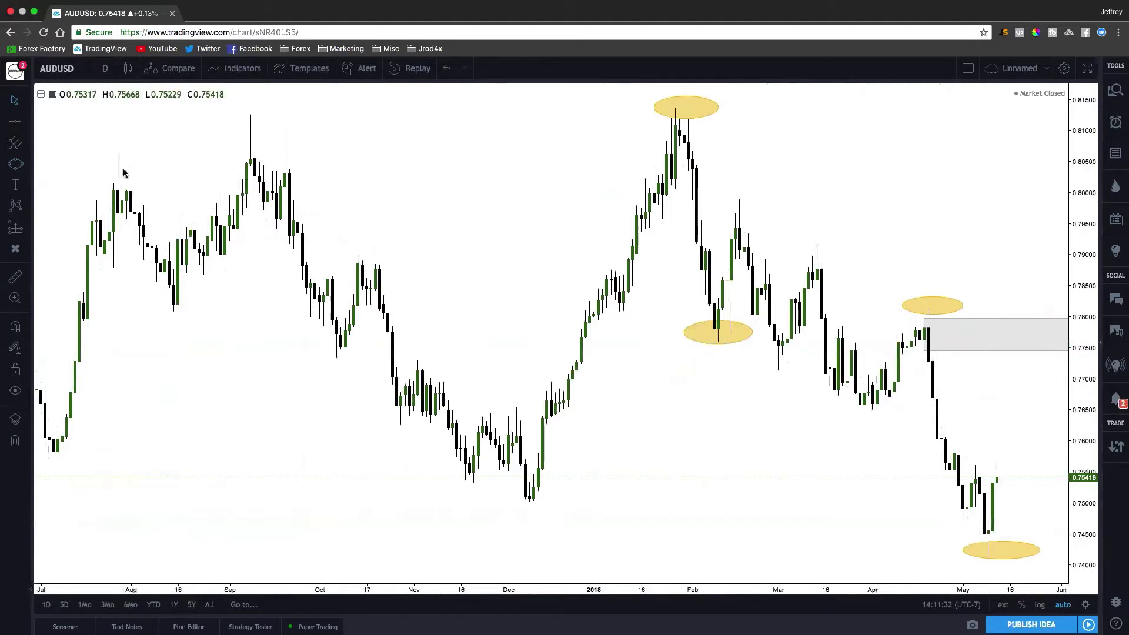
{"action": "left_click", "coordinate": [17, 166]}
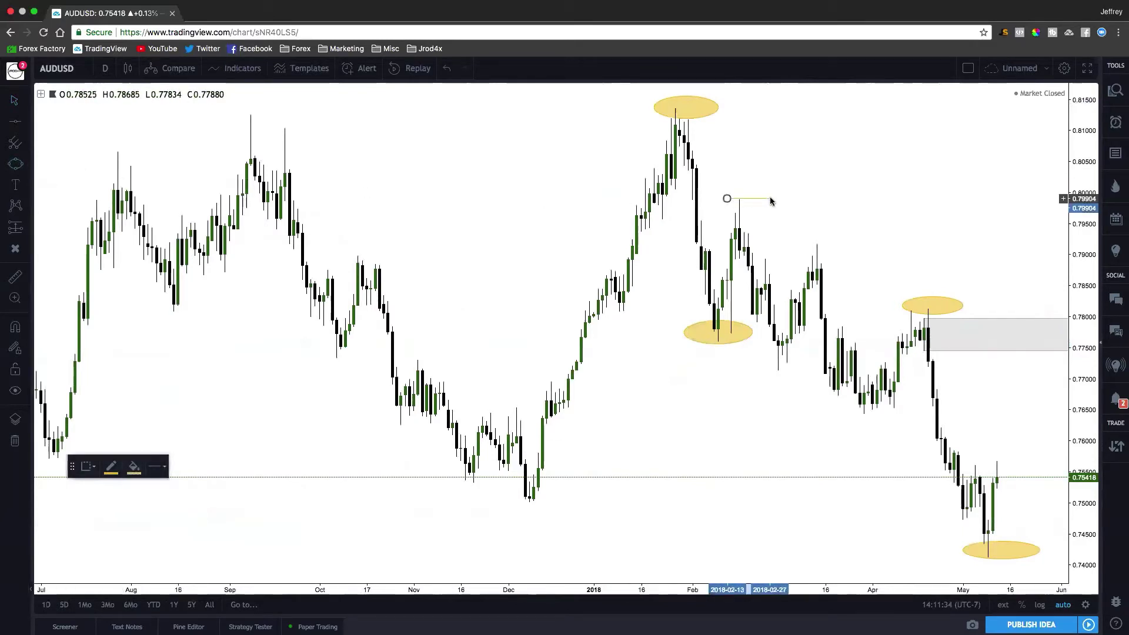
{"action": "left_click", "coordinate": [748, 189]}
{"action": "left_click", "coordinate": [676, 127]}
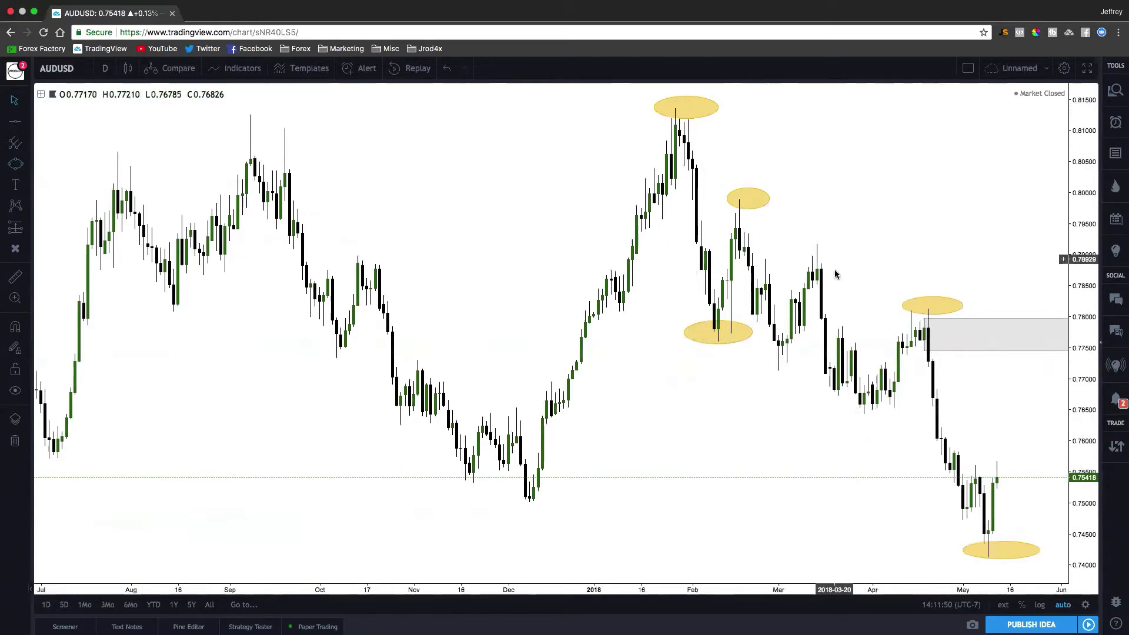
{"action": "left_click_drag", "start_coordinate": [846, 437], "coordinate": [1023, 423]}
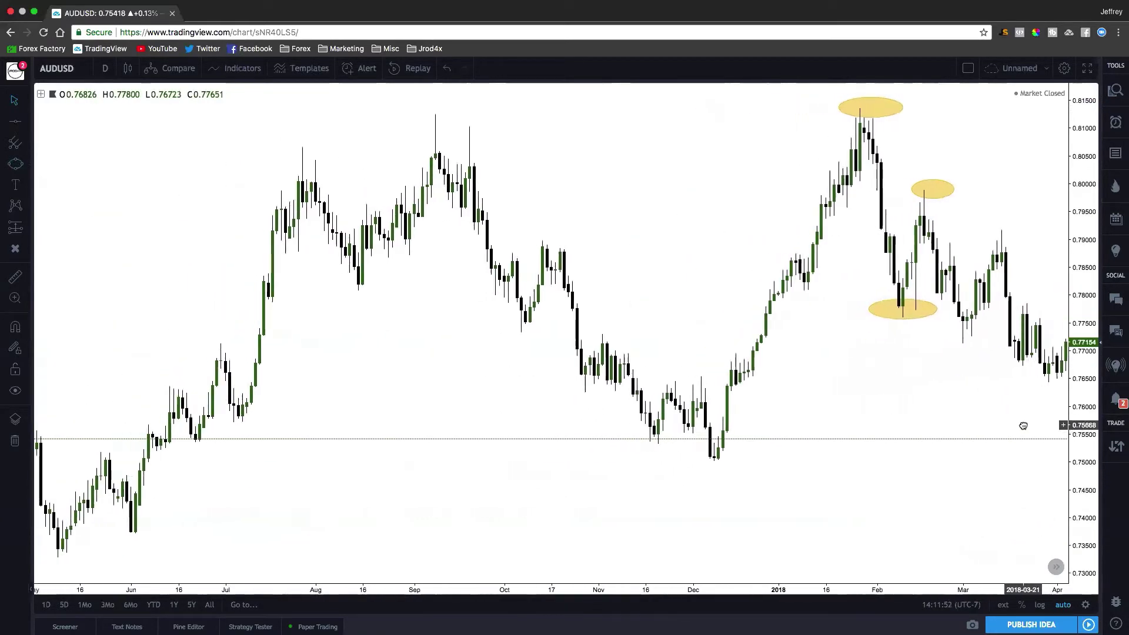